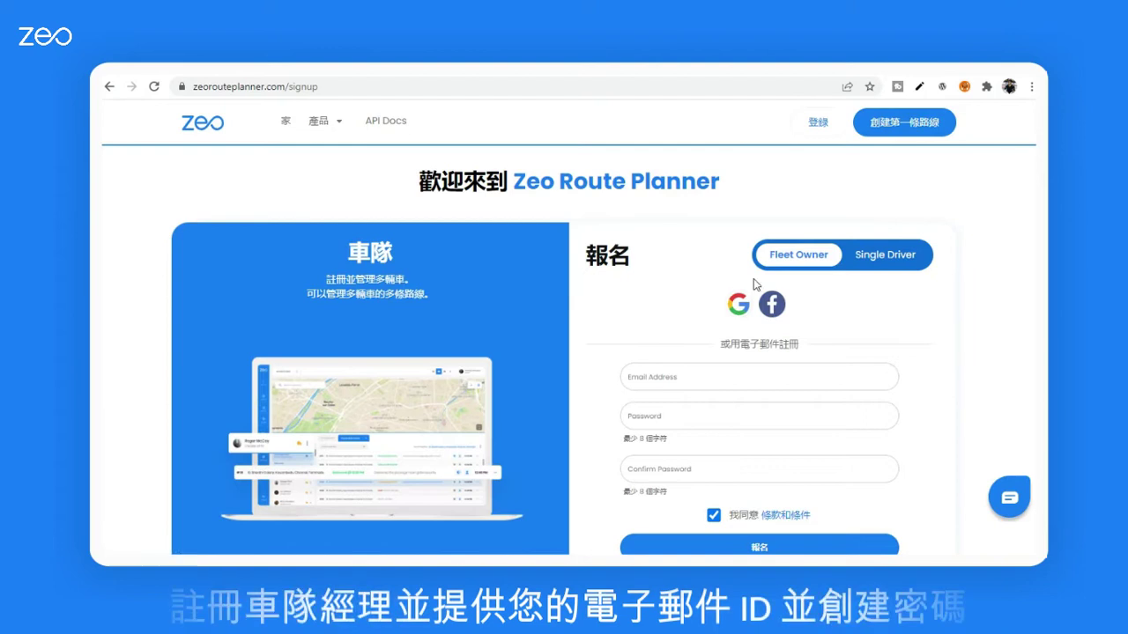
# Step: Register a fleet-owner account with an e-mail and password, then finish the welcome setup
pyautogui.click(874, 259)
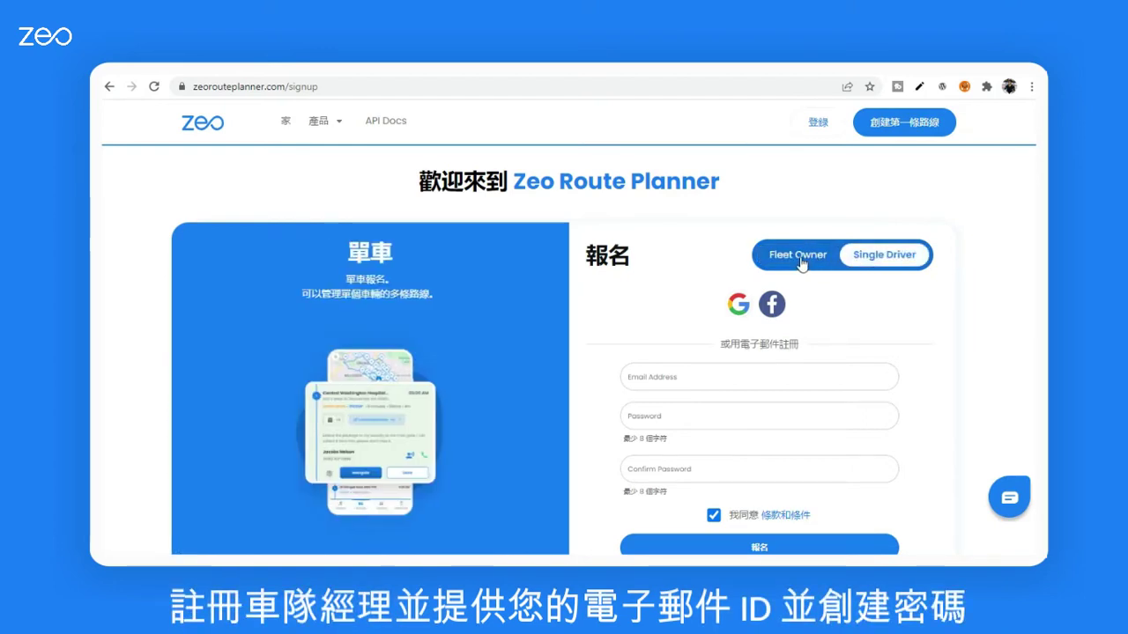
pyautogui.click(802, 264)
pyautogui.scroll(-2, 664, 316)
pyautogui.click(663, 253)
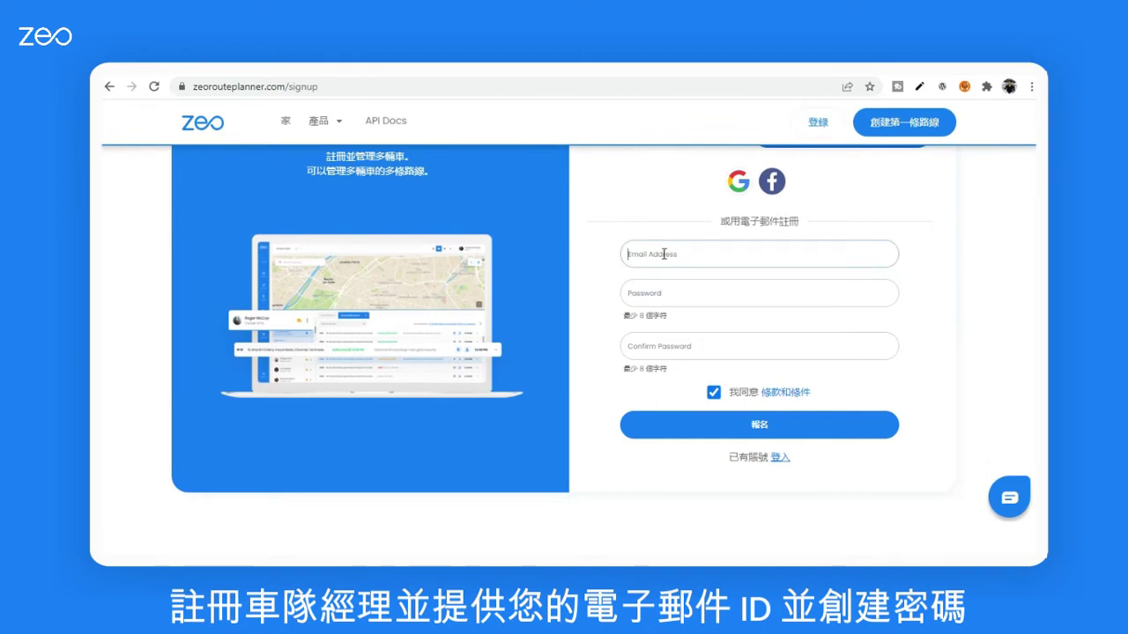
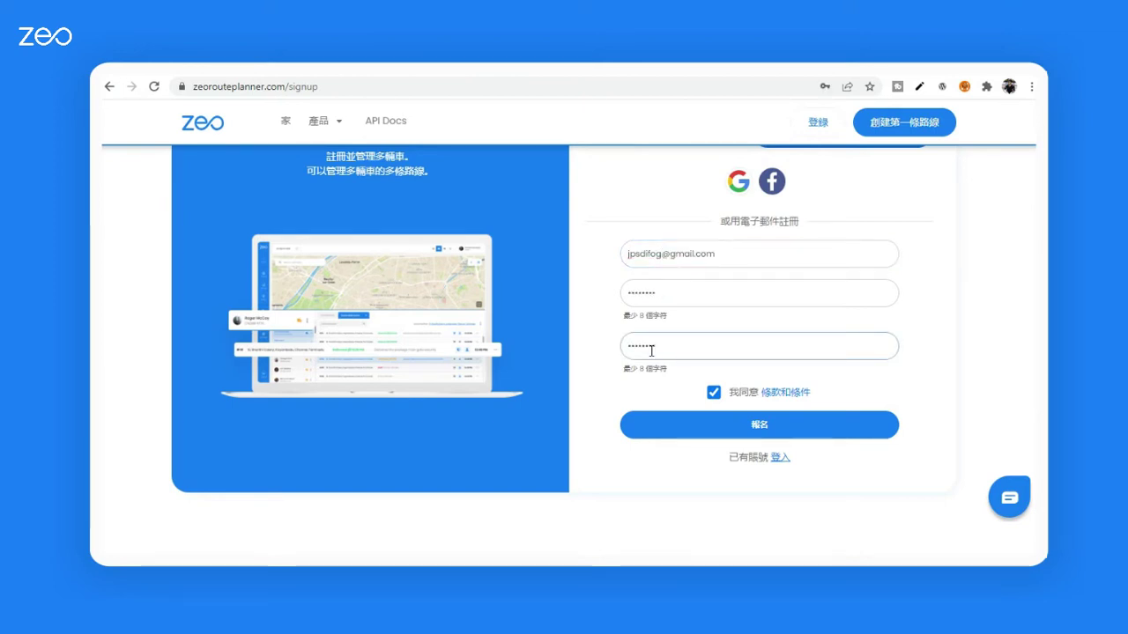
pyautogui.click(742, 432)
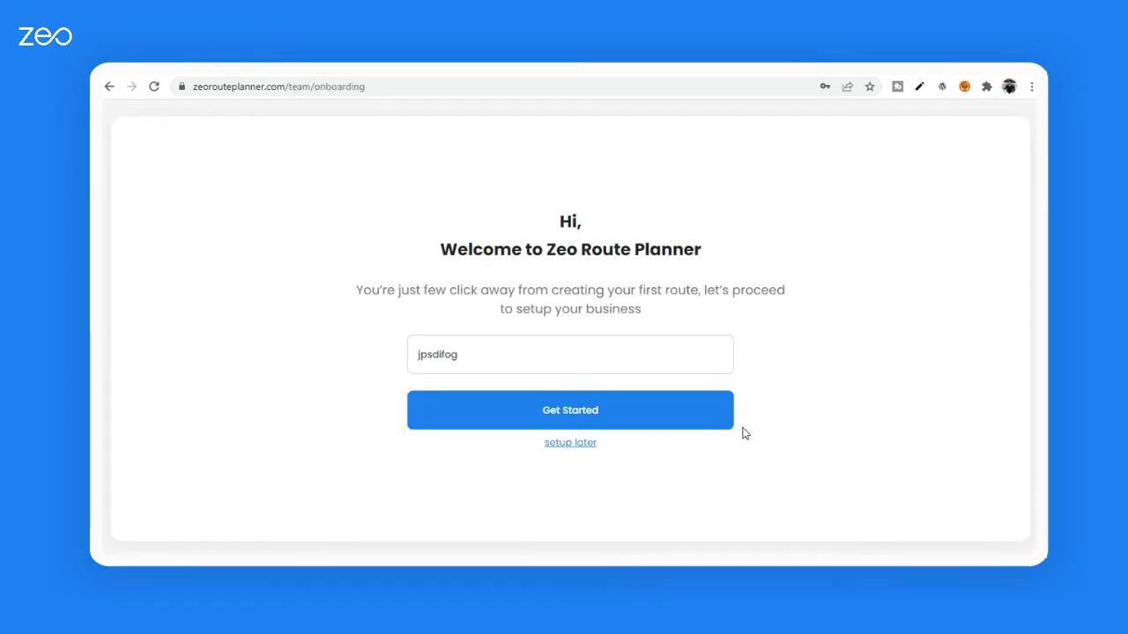
pyautogui.click(577, 421)
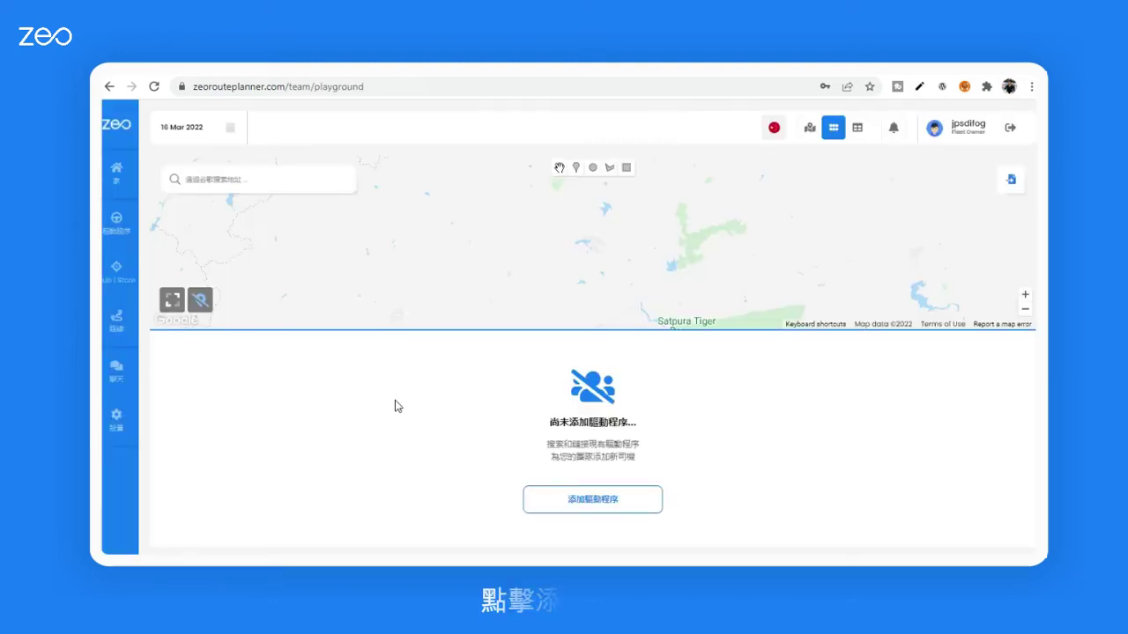
# Step: Add a driver by searching their e-mail address and linking them to the fleet
pyautogui.click(117, 224)
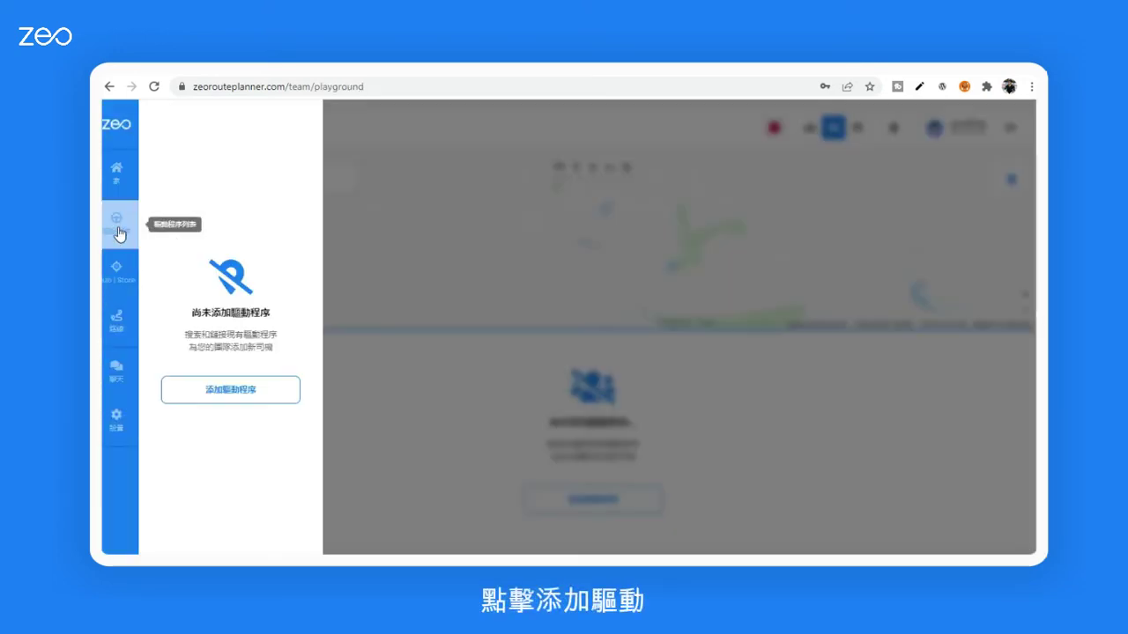
pyautogui.click(244, 397)
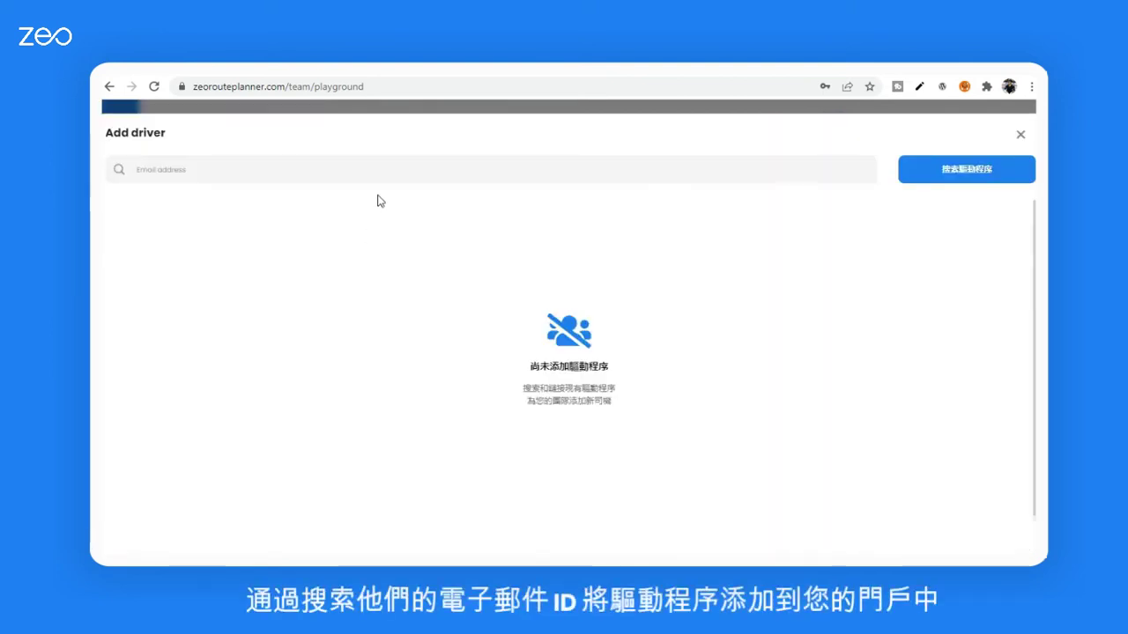
pyautogui.click(319, 171)
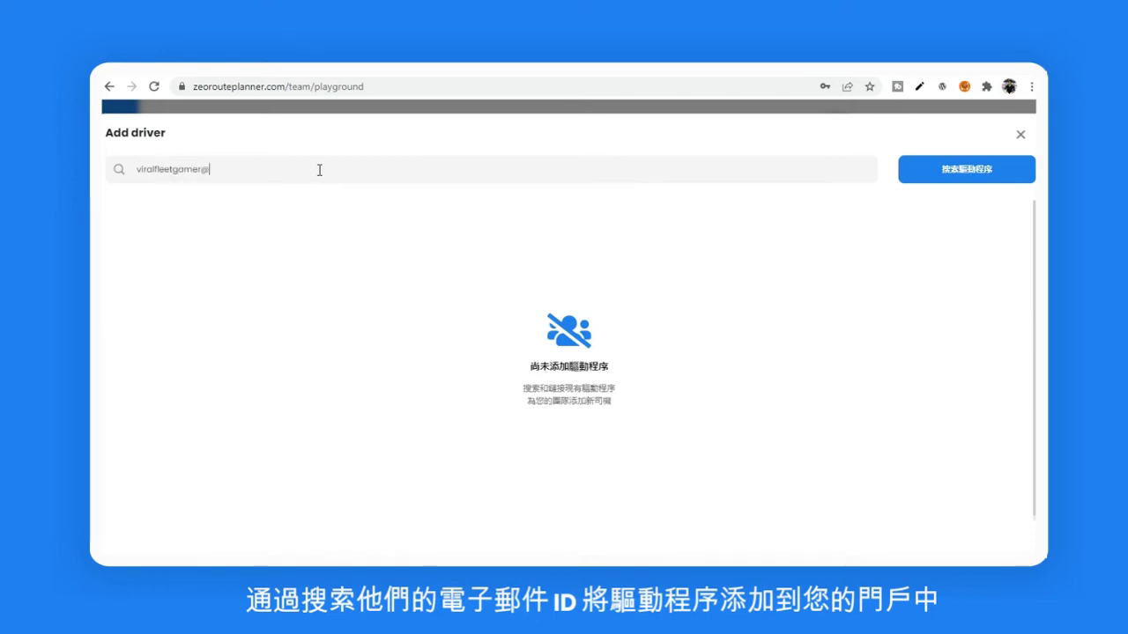
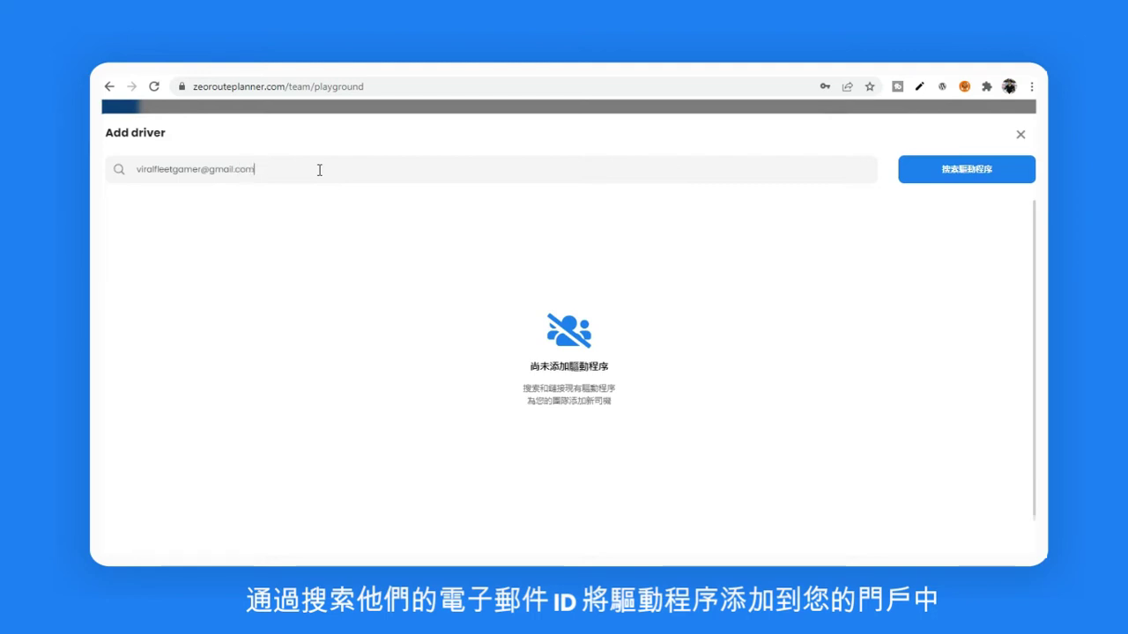
pyautogui.click(936, 176)
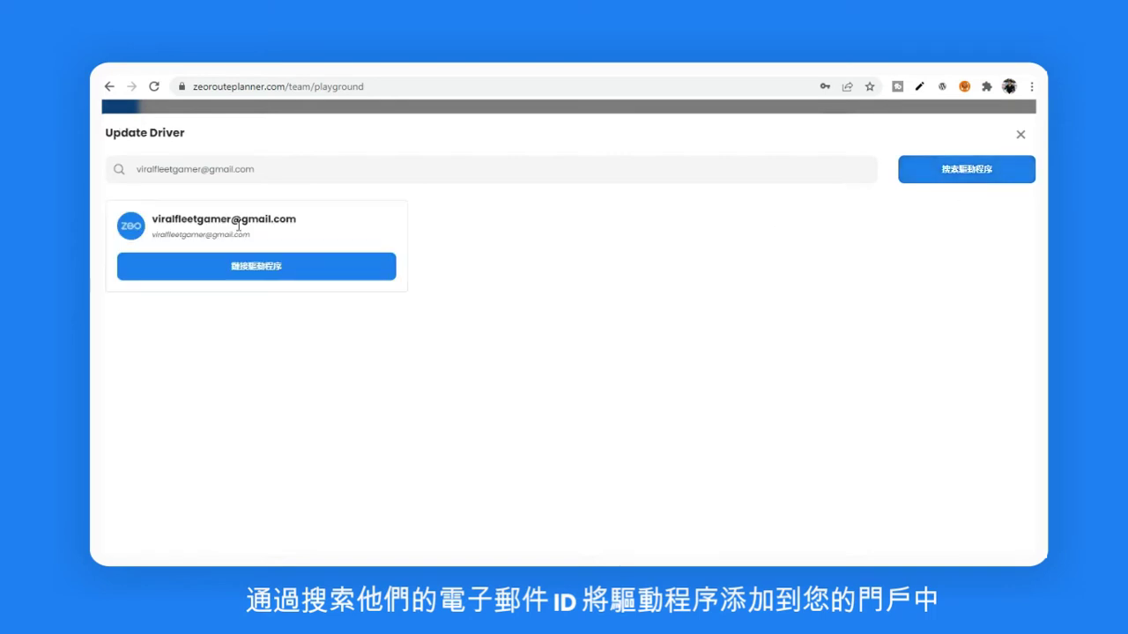
pyautogui.click(261, 274)
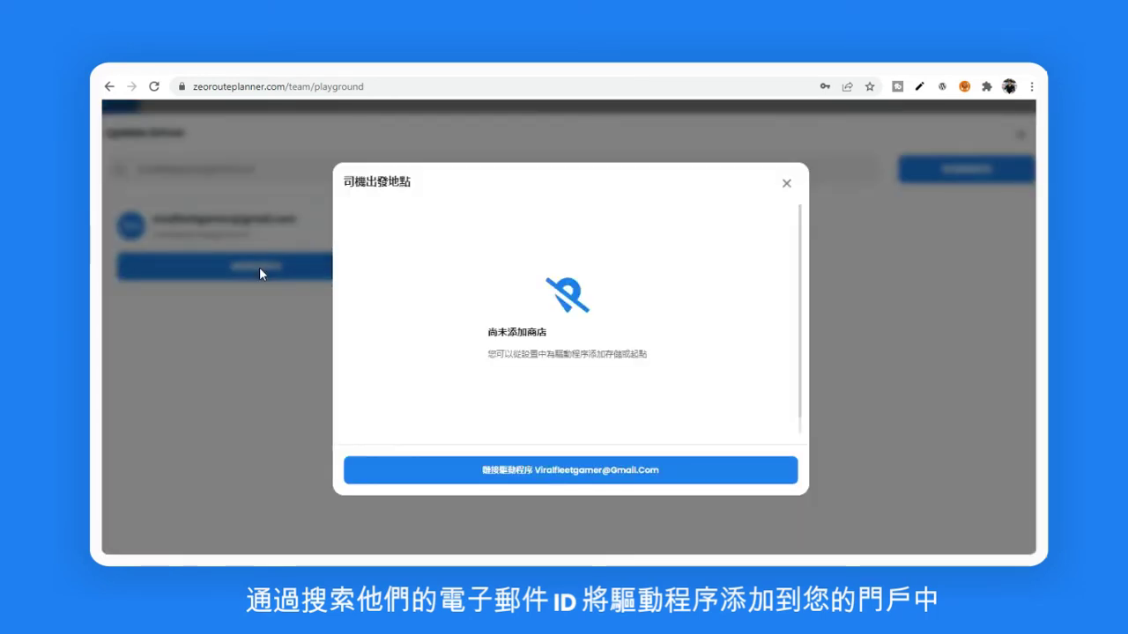
pyautogui.click(587, 476)
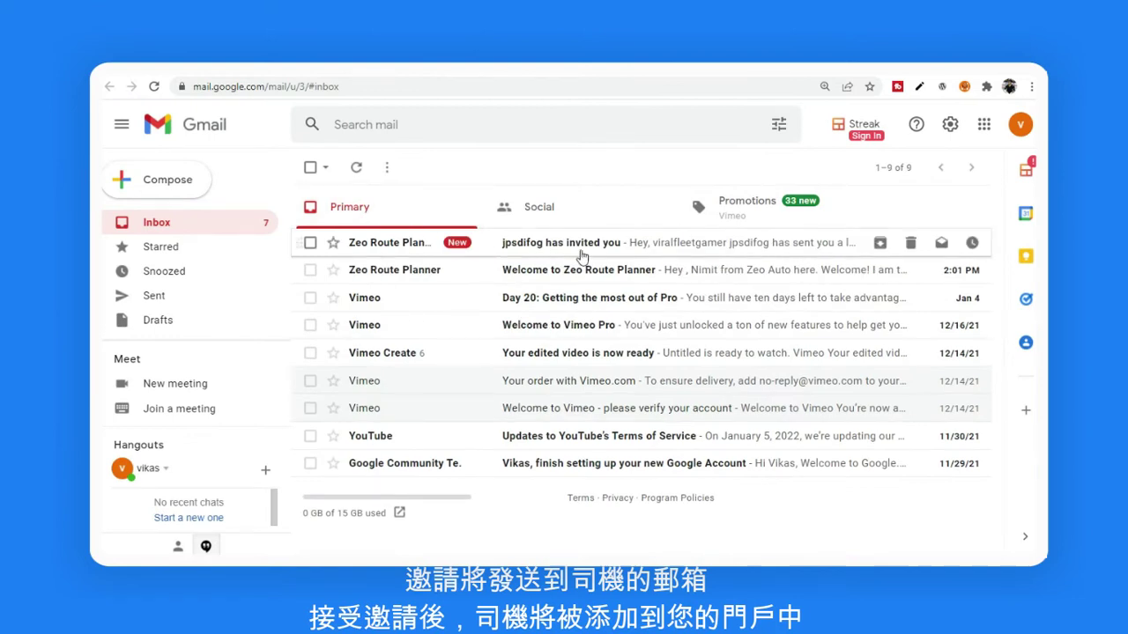
# Step: Accept the Zeo driver invitation from the 'has invited you' Gmail message
pyautogui.click(581, 257)
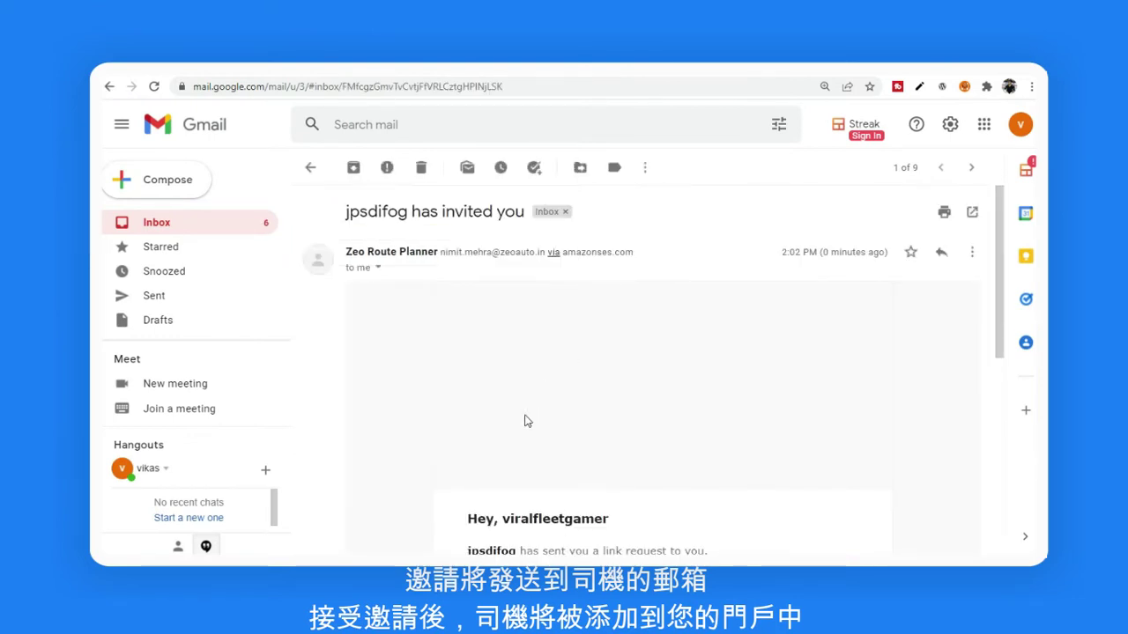
pyautogui.scroll(-4, 520, 443)
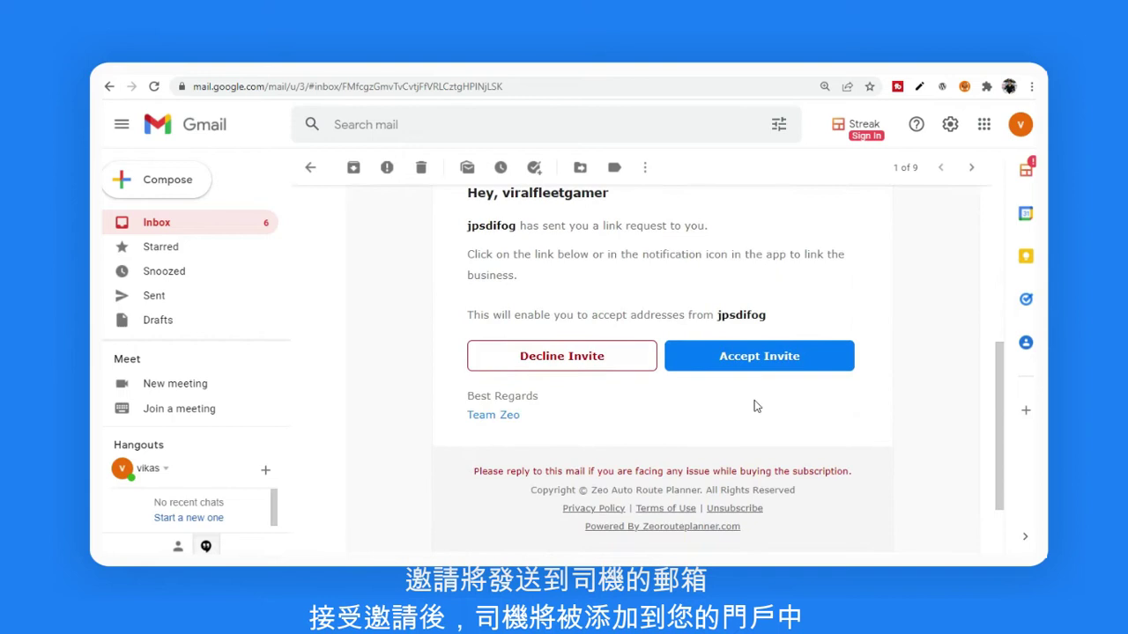
pyautogui.click(747, 364)
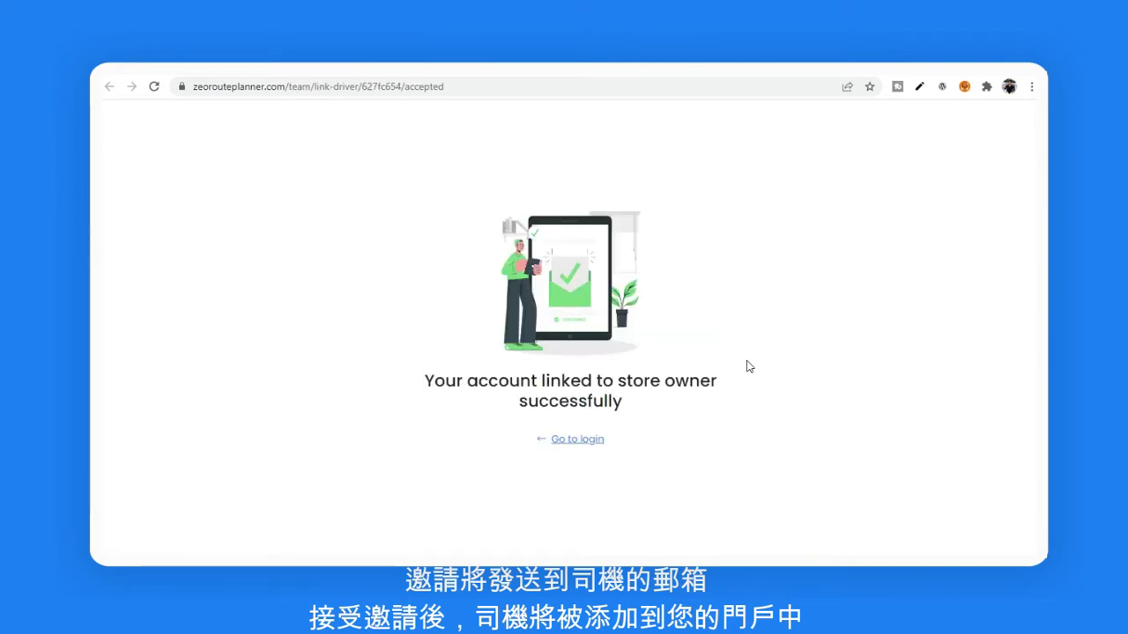
# Step: Return to the dashboard, check the Drivers list shows the driver, and open stop import
pyautogui.click(579, 442)
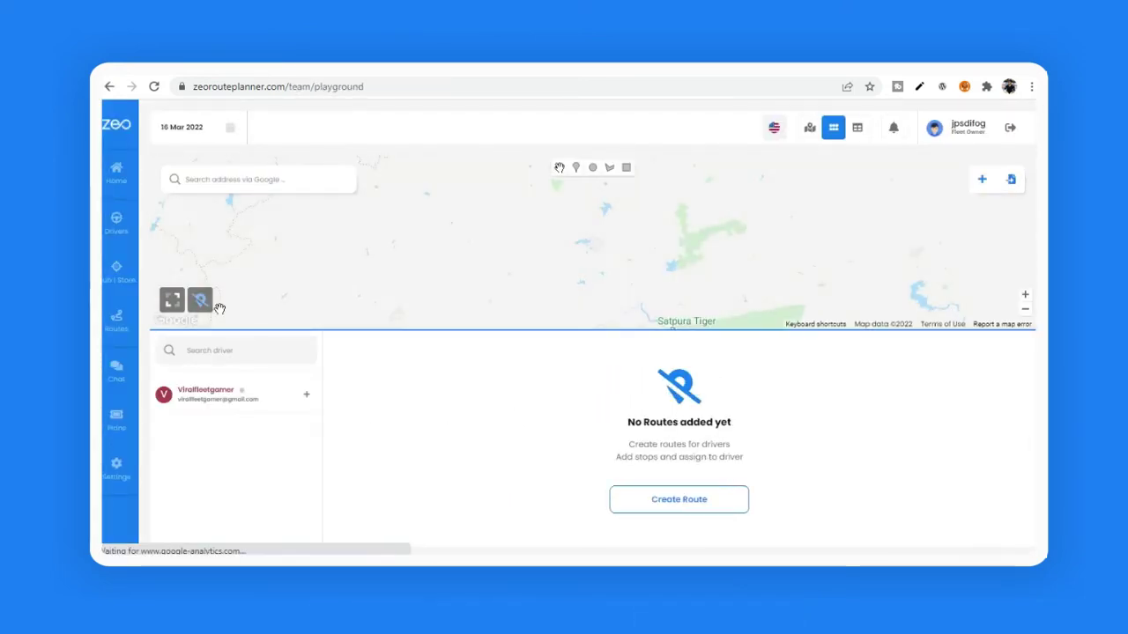
pyautogui.click(117, 227)
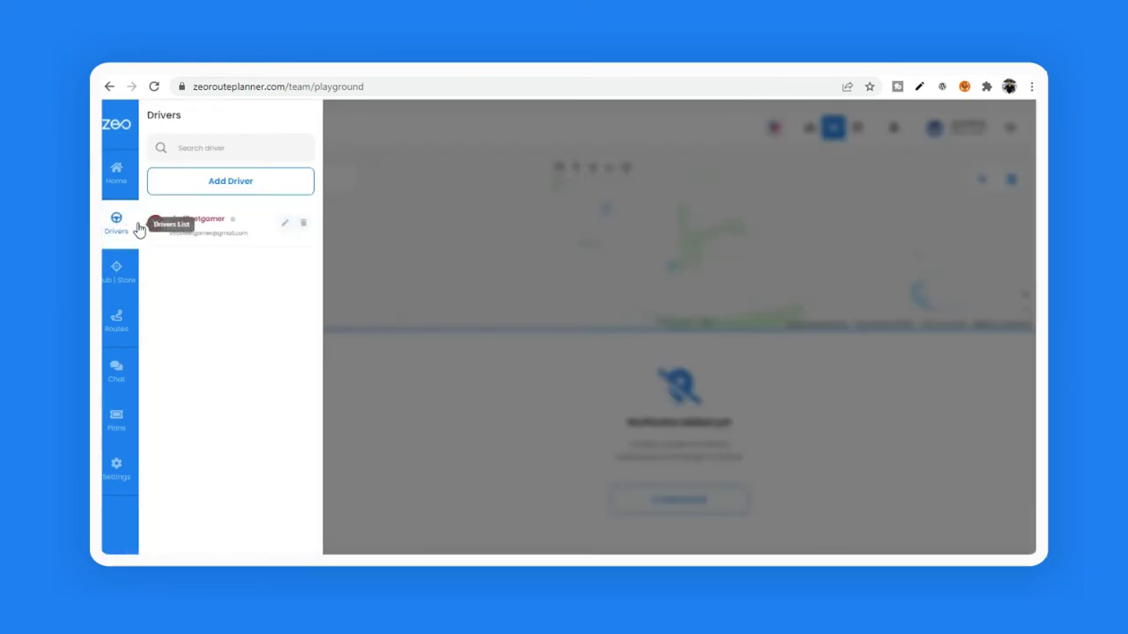
pyautogui.click(508, 302)
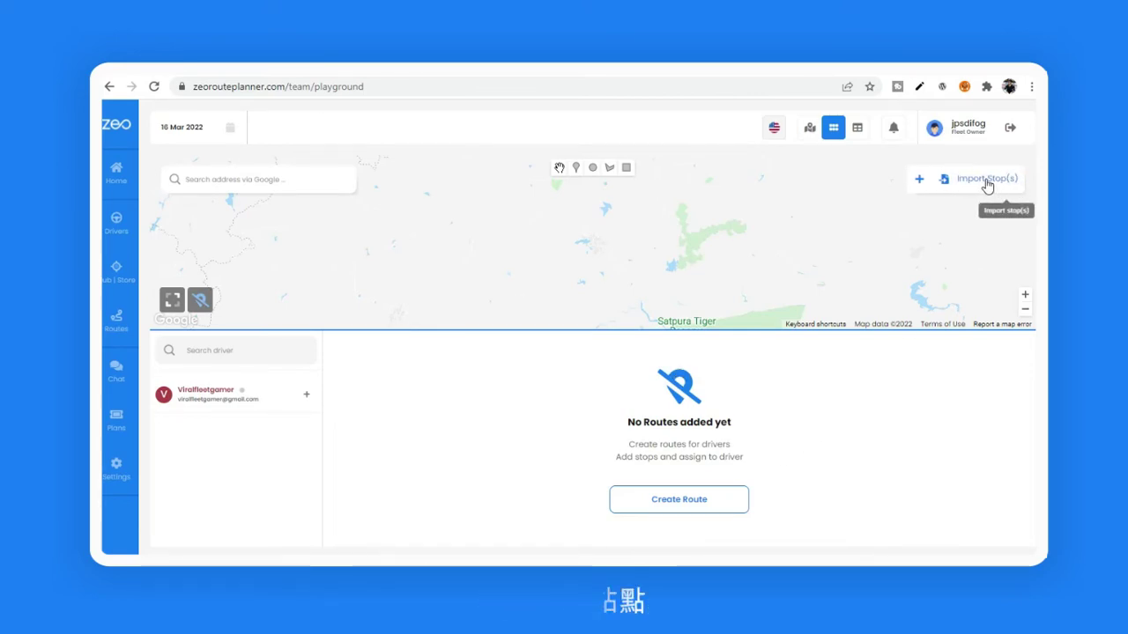
pyautogui.click(989, 185)
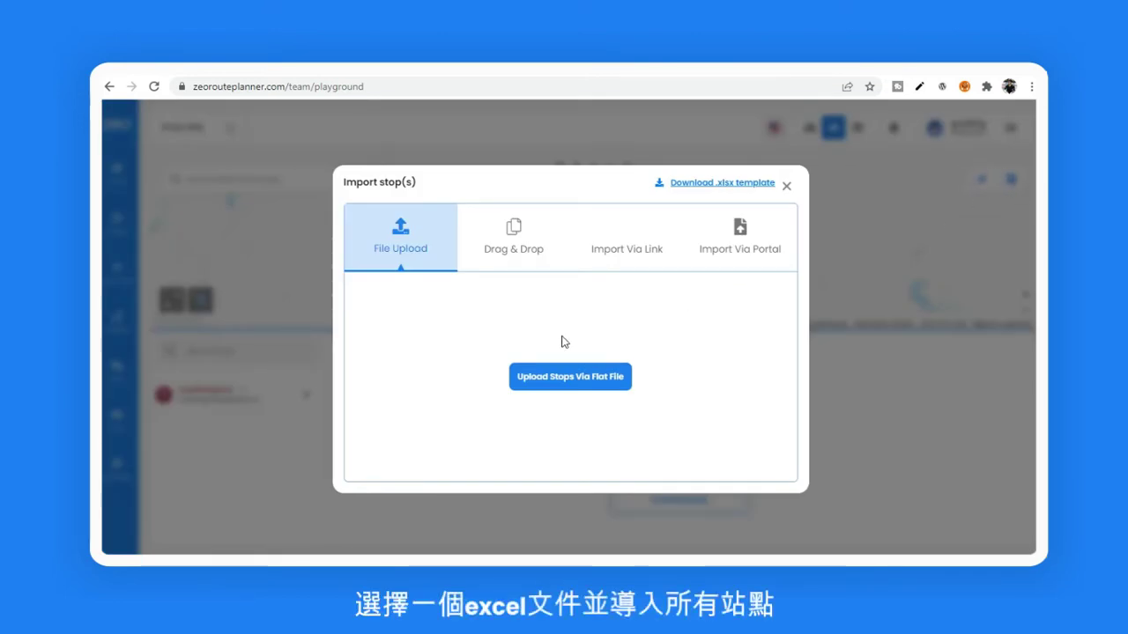
# Step: Upload the stops file 15-Ago-2021_213024_229916.xlsx through flat-file import
pyautogui.click(575, 379)
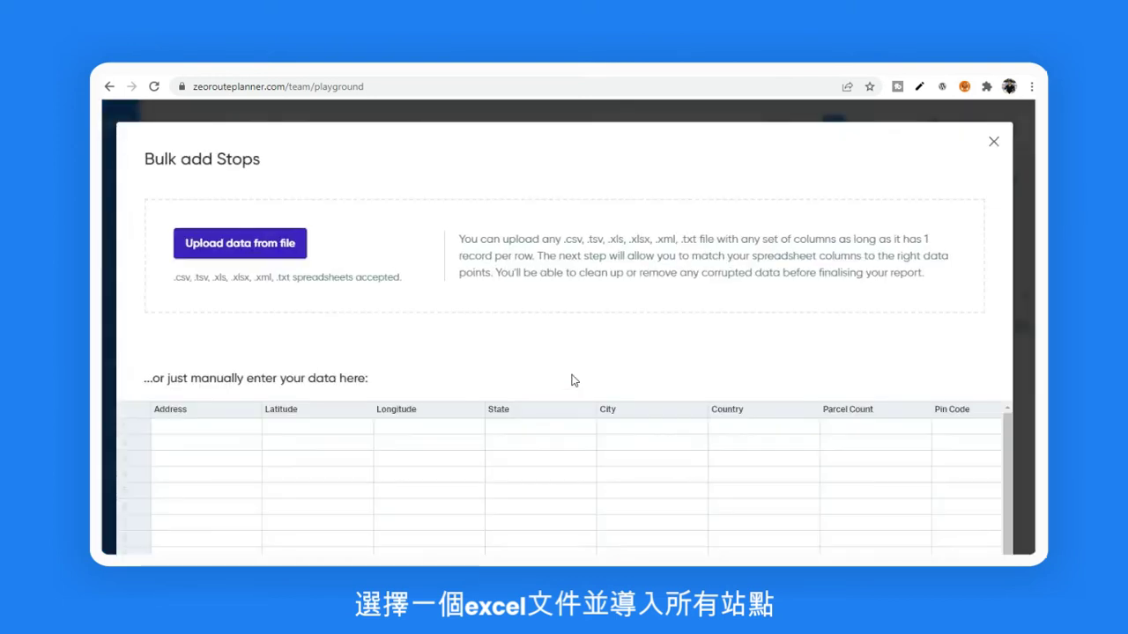
pyautogui.click(247, 251)
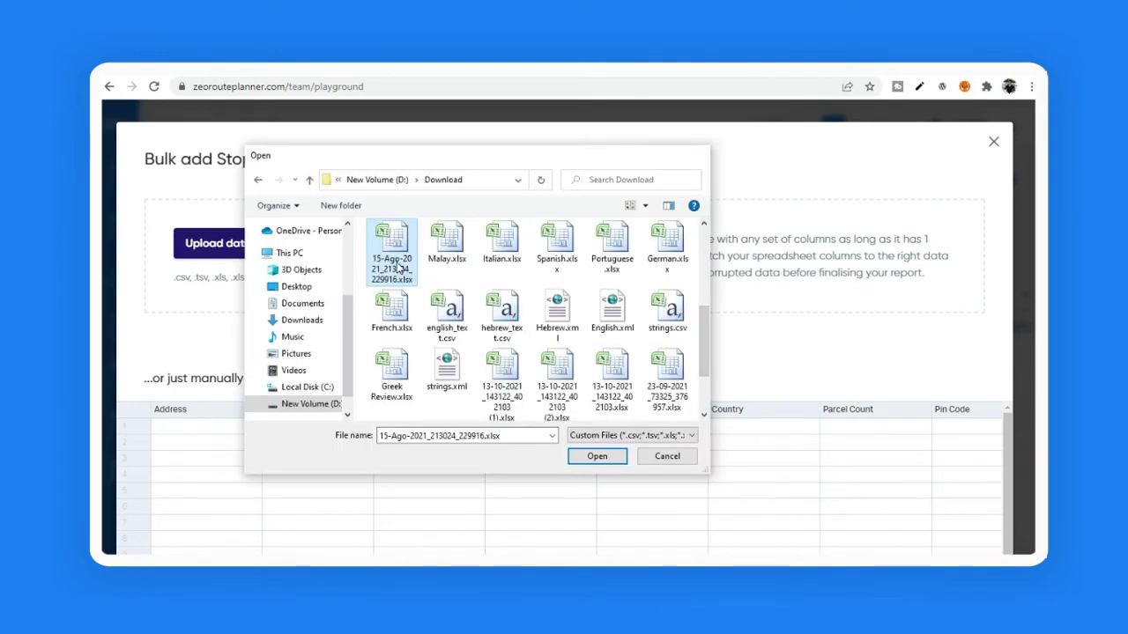
pyautogui.doubleClick(398, 268)
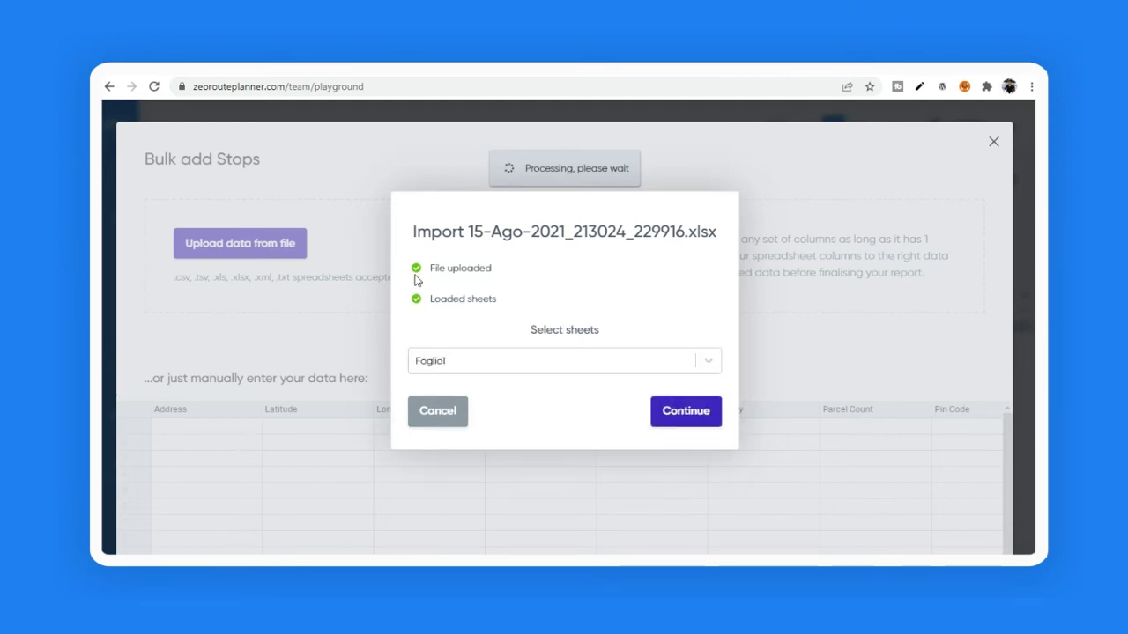
# Step: Import the Foglio1 sheet with its first row as column headers
pyautogui.click(579, 362)
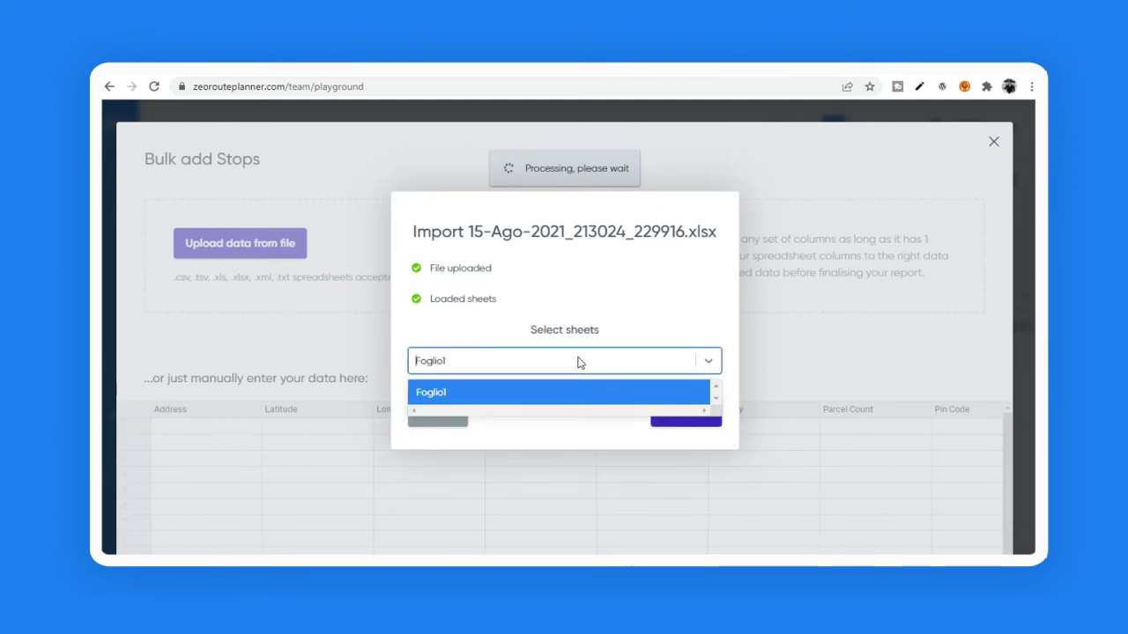
pyautogui.click(494, 396)
pyautogui.click(675, 412)
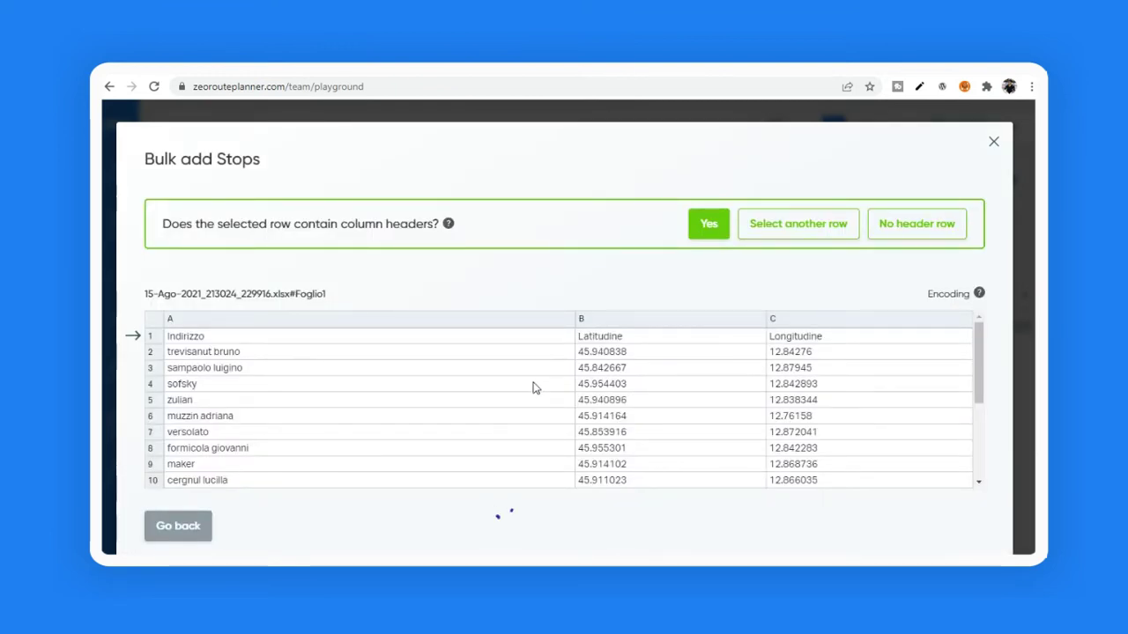
pyautogui.click(707, 227)
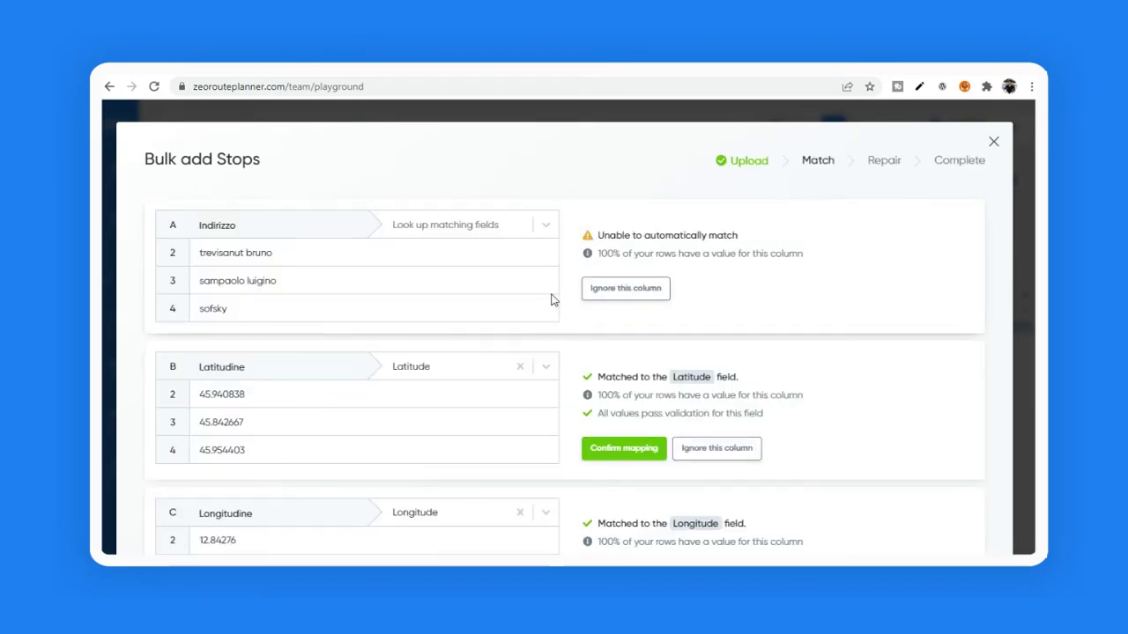
# Step: Map column A to Address, column B to Latitude and column C to Longitude
pyautogui.click(546, 228)
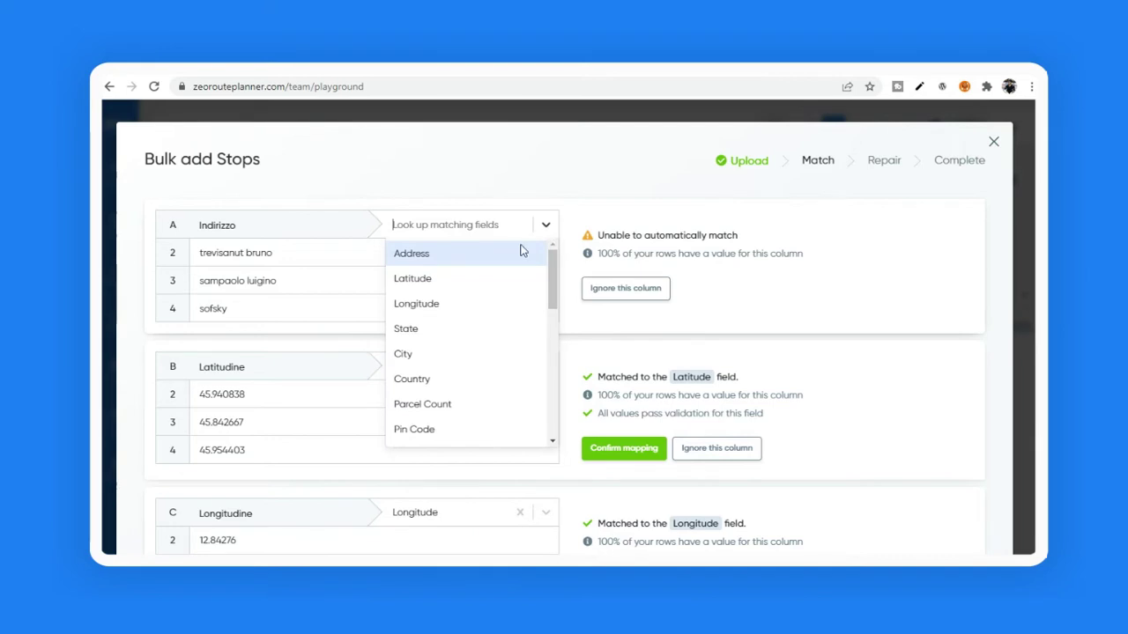
pyautogui.click(455, 255)
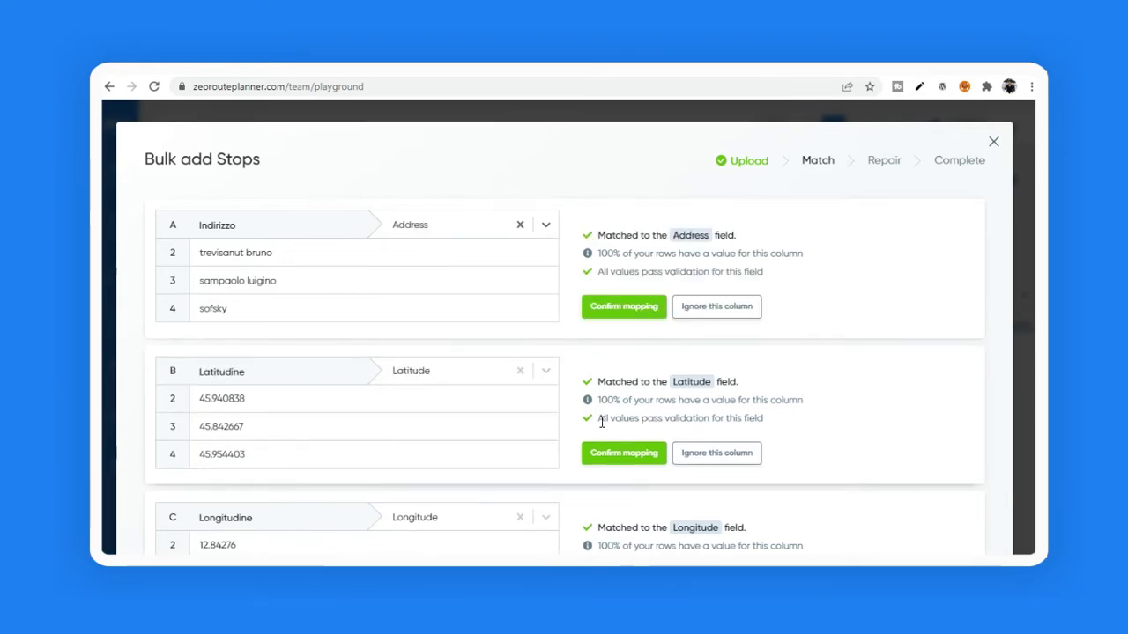
pyautogui.scroll(-2, 602, 422)
pyautogui.scroll(1, 602, 422)
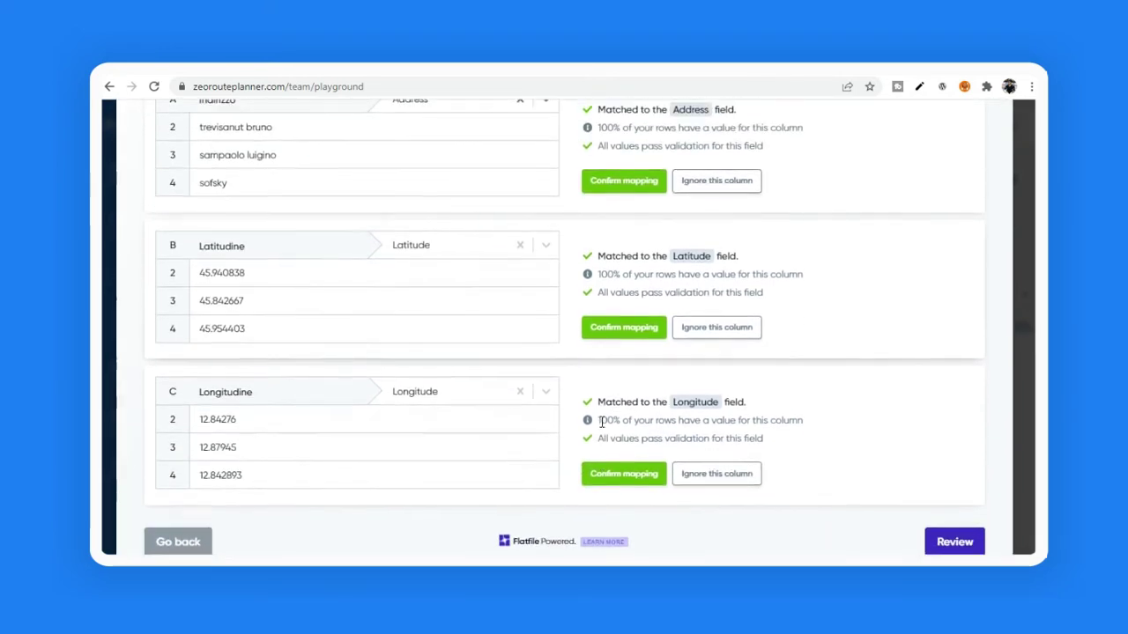
pyautogui.scroll(1, 602, 422)
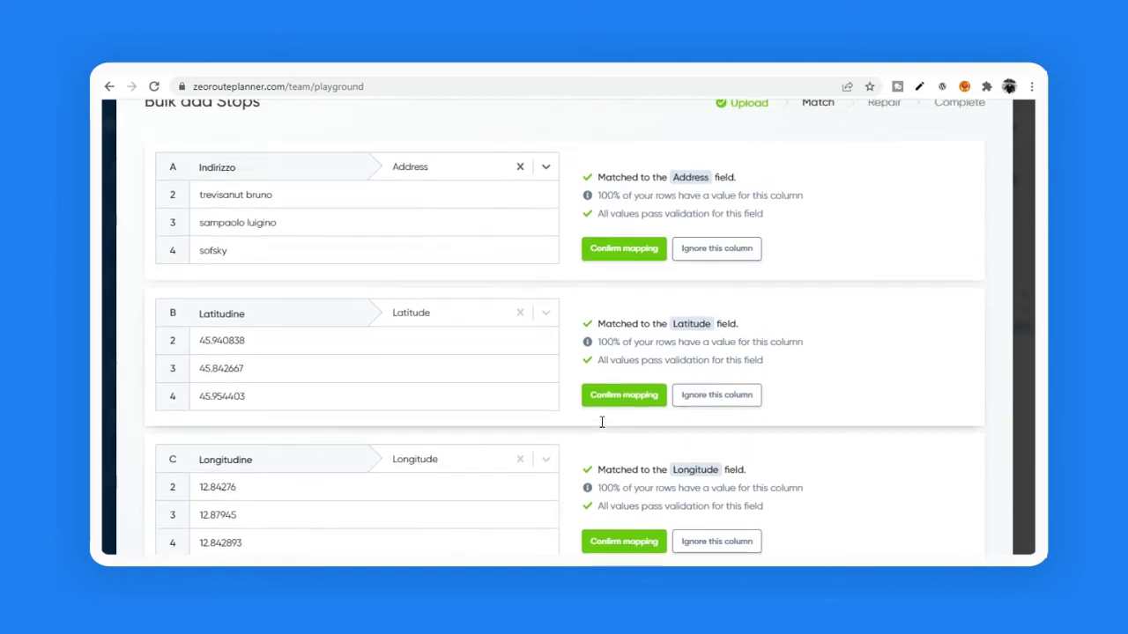
pyautogui.scroll(-1, 601, 422)
pyautogui.scroll(2, 602, 422)
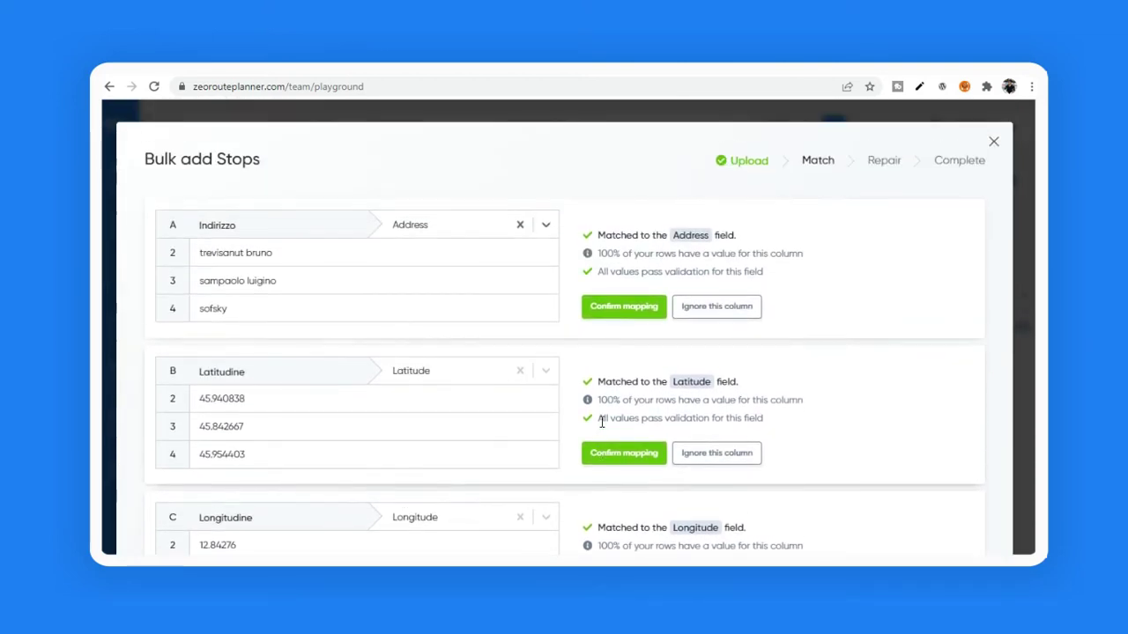
pyautogui.click(624, 311)
pyautogui.click(631, 366)
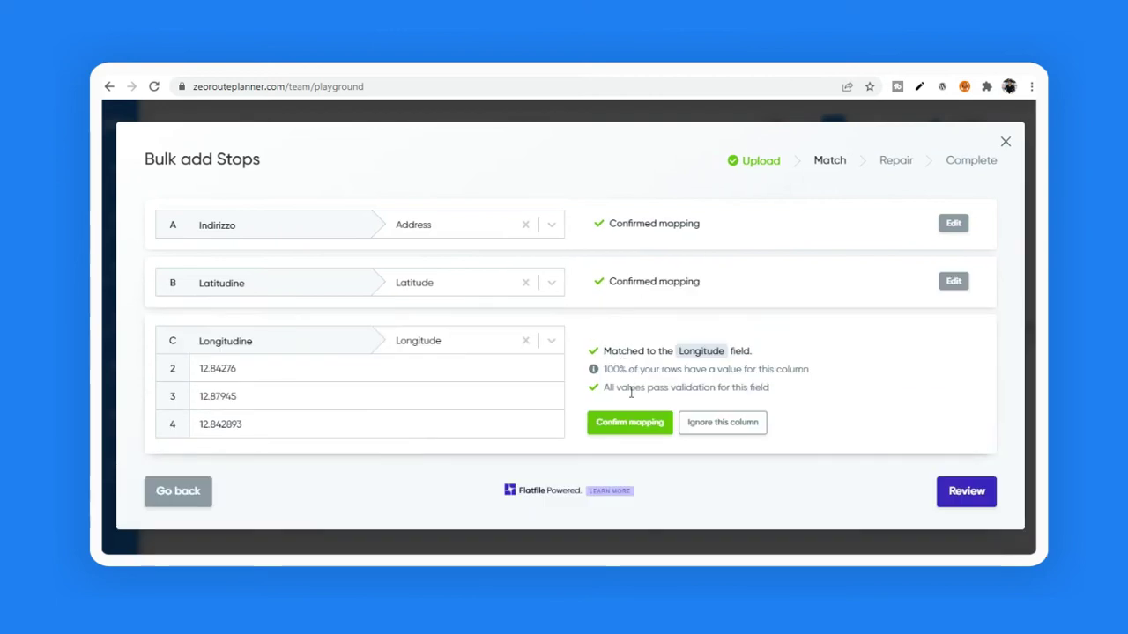
pyautogui.click(621, 420)
# Step: Review the imported stop data and submit it
pyautogui.click(984, 403)
pyautogui.scroll(-2, 640, 519)
pyautogui.scroll(-2, 564, 396)
pyautogui.click(936, 510)
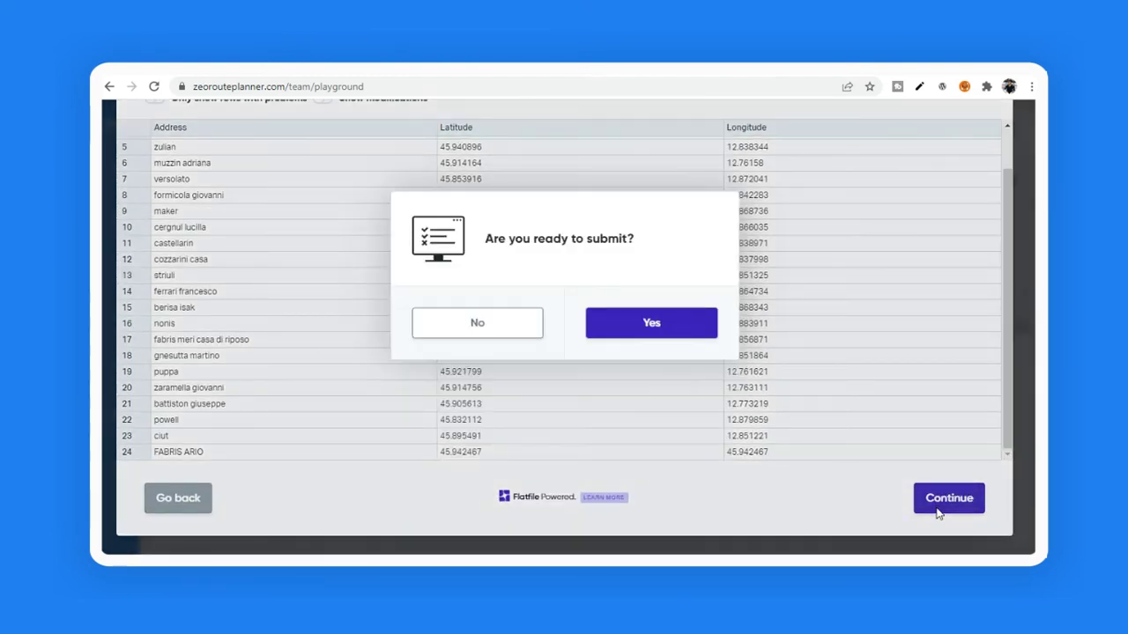
pyautogui.click(621, 327)
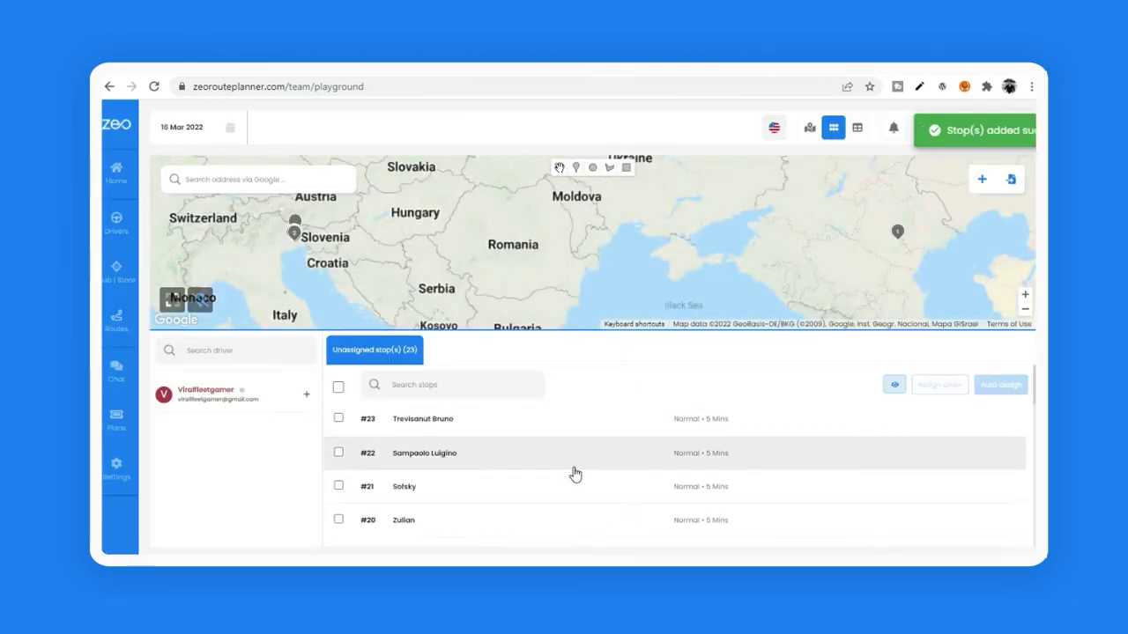
# Step: Select all 23 unassigned stops and pick the linked driver in Assign Driver
pyautogui.scroll(-7, 487, 502)
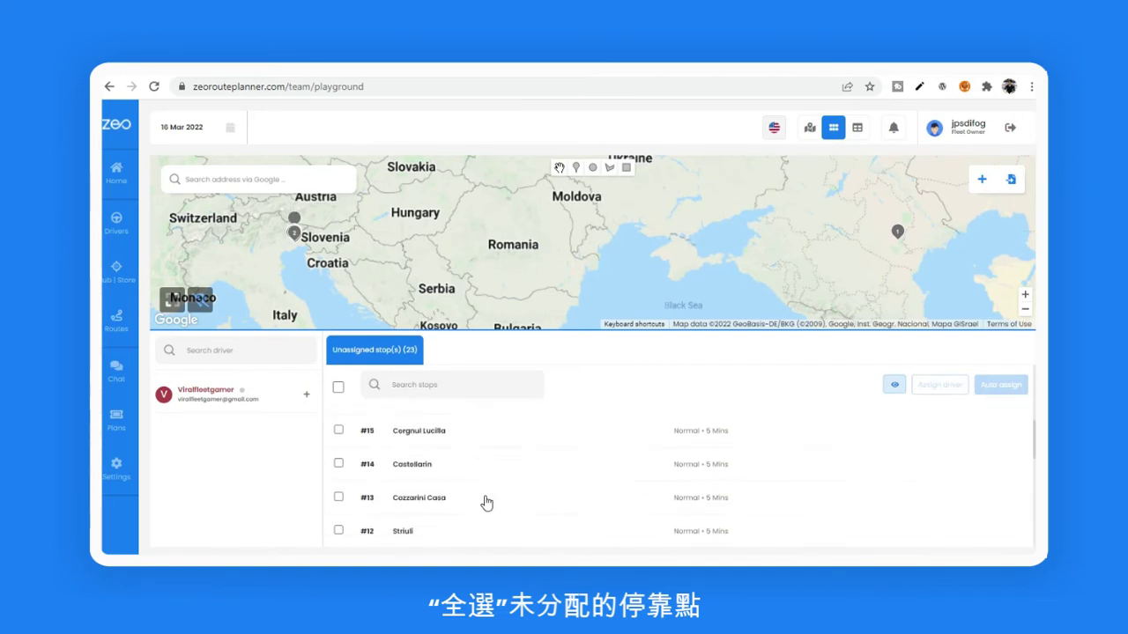
pyautogui.scroll(10, 487, 502)
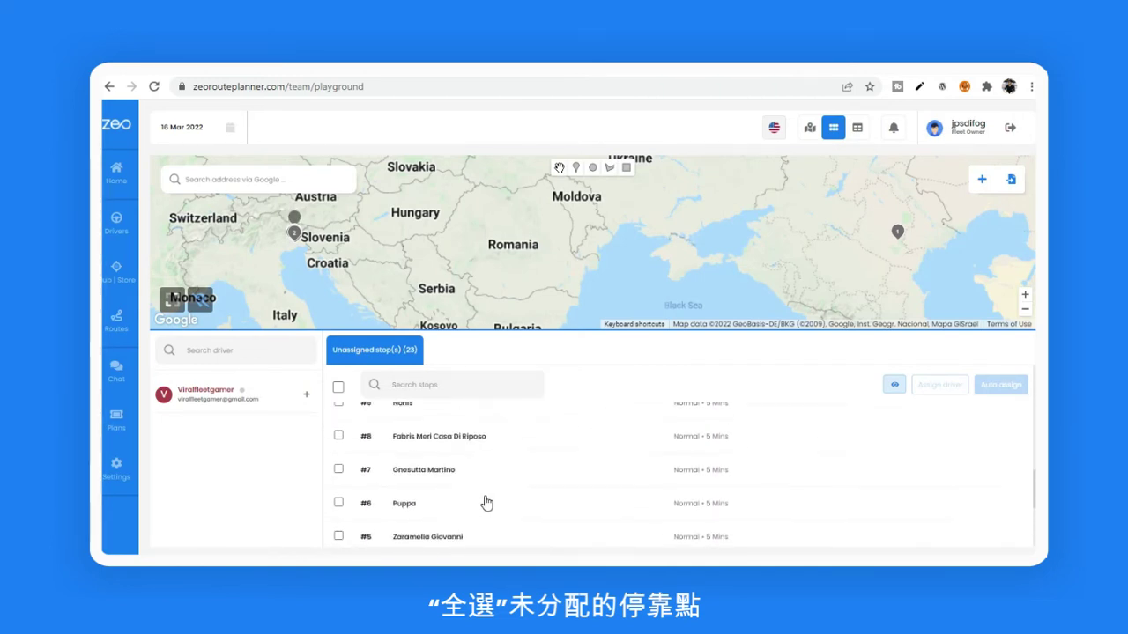
pyautogui.click(338, 387)
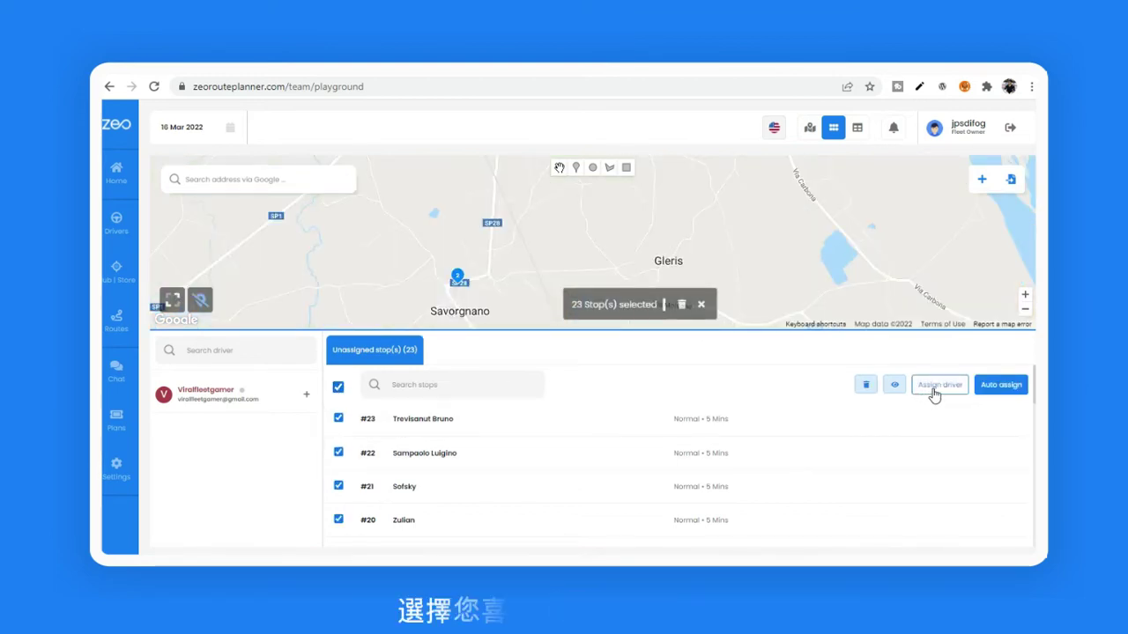
pyautogui.click(936, 385)
pyautogui.click(434, 350)
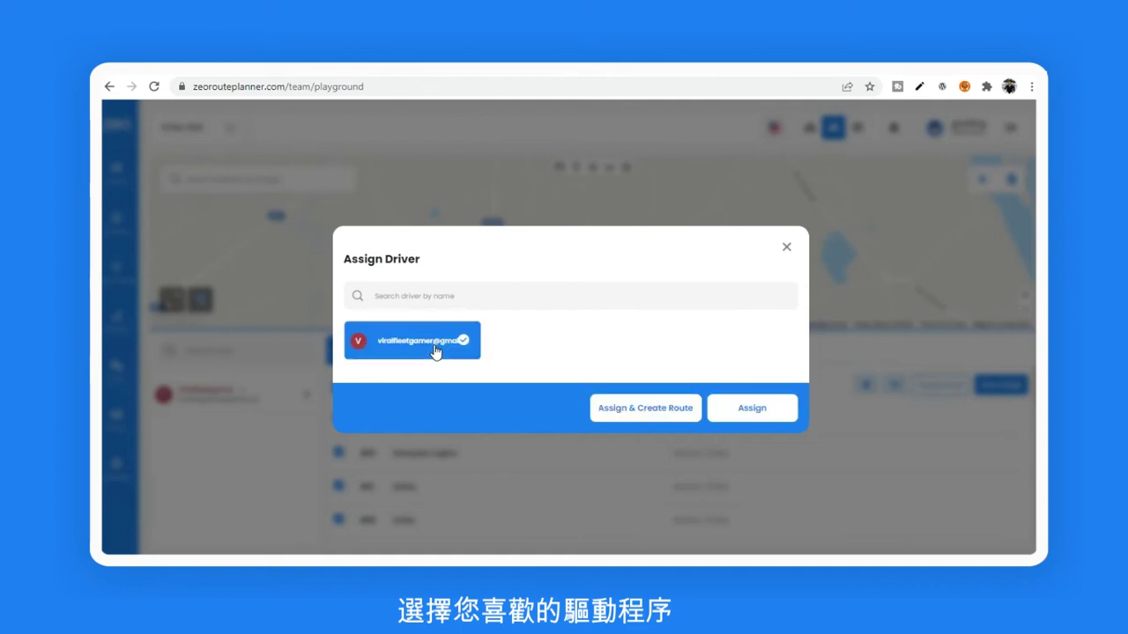
# Step: Start the route at Trevisanut's Barbershop and make it return to the start location
pyautogui.click(645, 408)
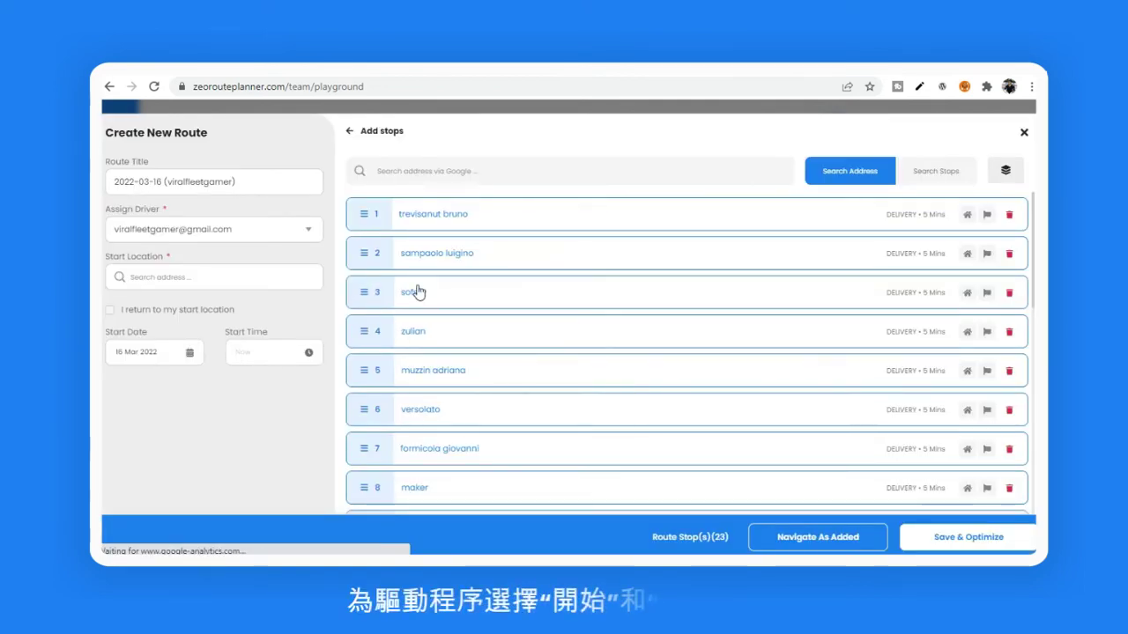
pyautogui.scroll(-4, 549, 370)
pyautogui.scroll(-4, 549, 404)
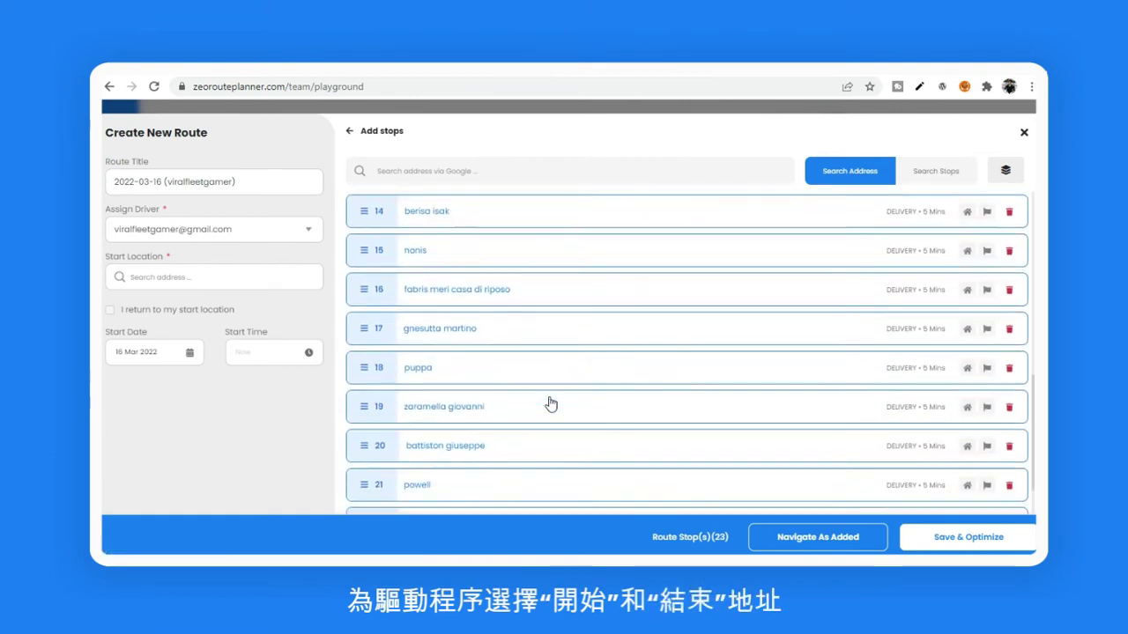
pyautogui.scroll(8, 549, 404)
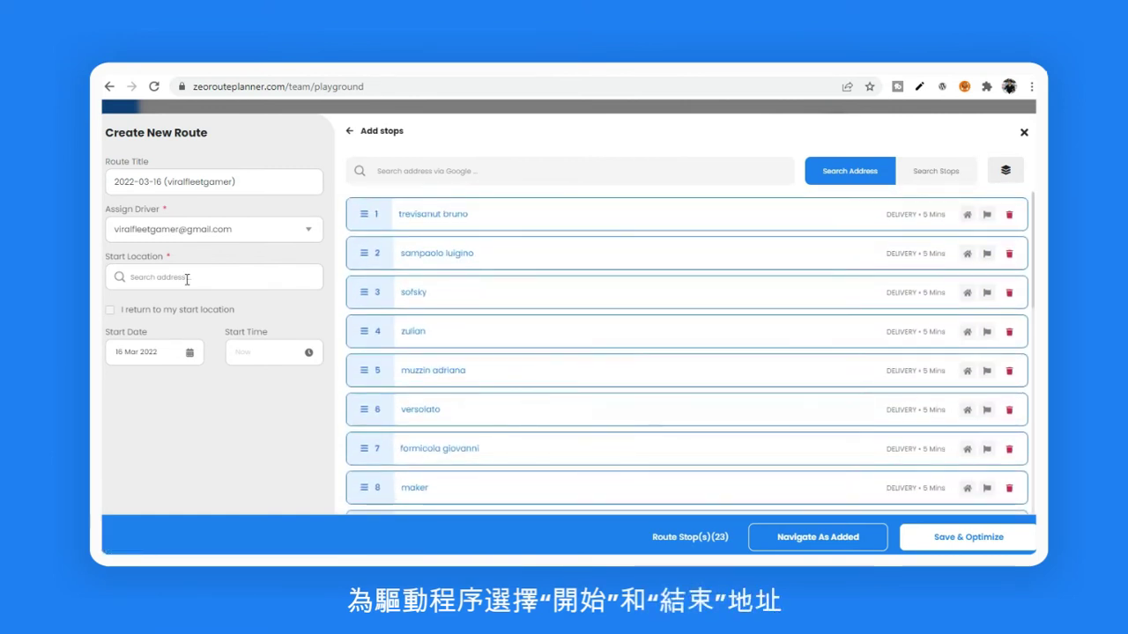
pyautogui.write('trevisanut')
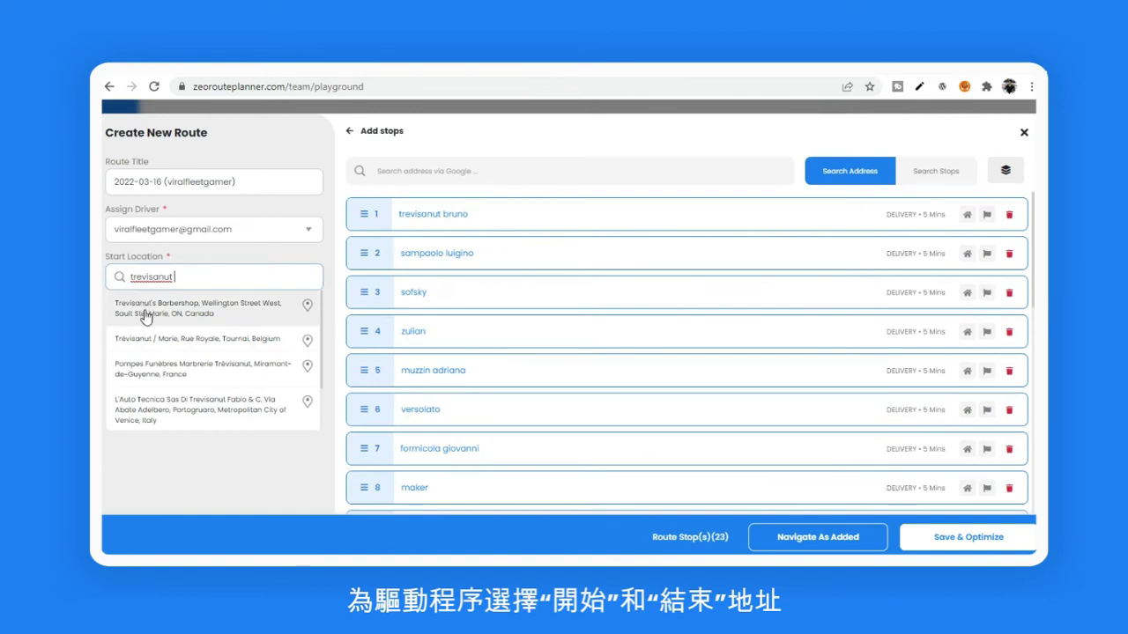
pyautogui.click(146, 310)
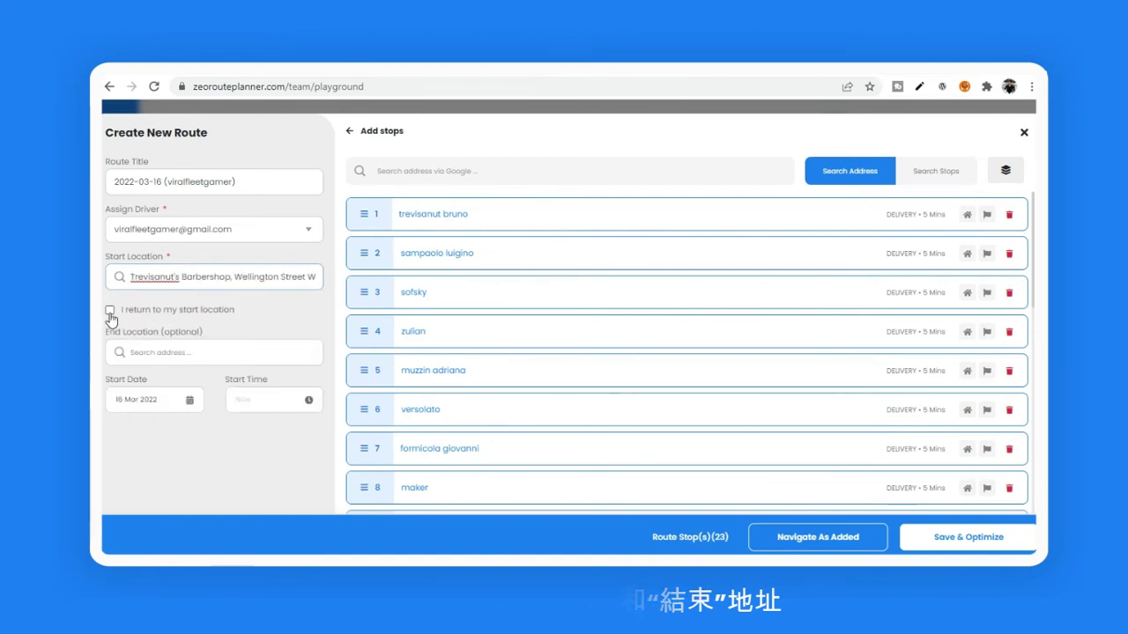
pyautogui.click(109, 311)
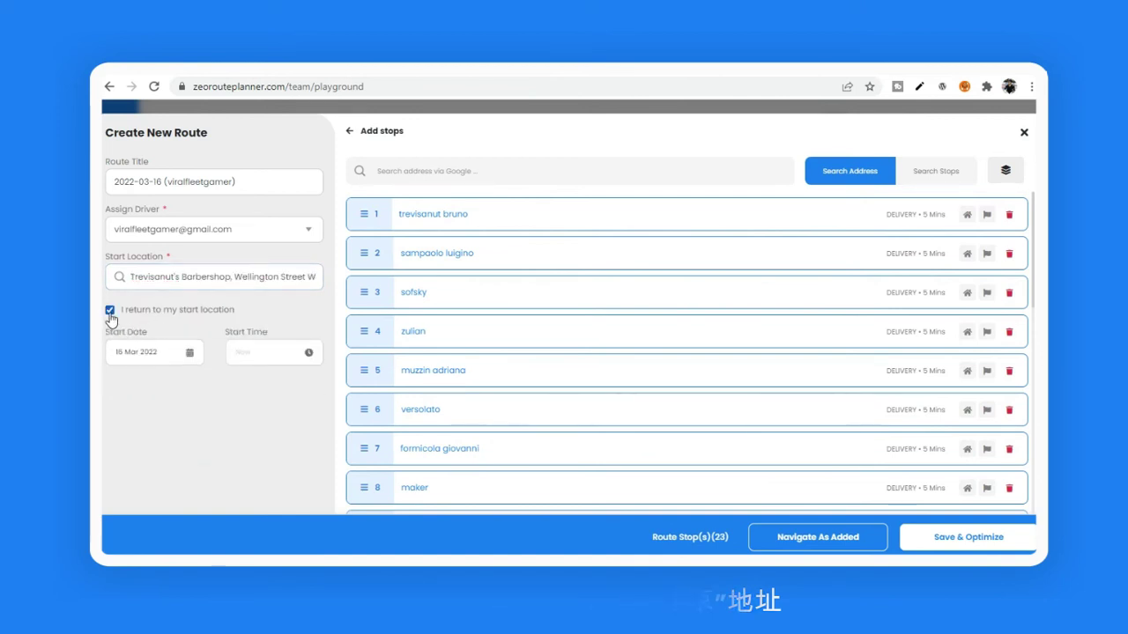
# Step: Set the route start time to 18:30 and save it optimized
pyautogui.click(264, 353)
pyautogui.moveTo(638, 317); pyautogui.dragTo(576, 415)
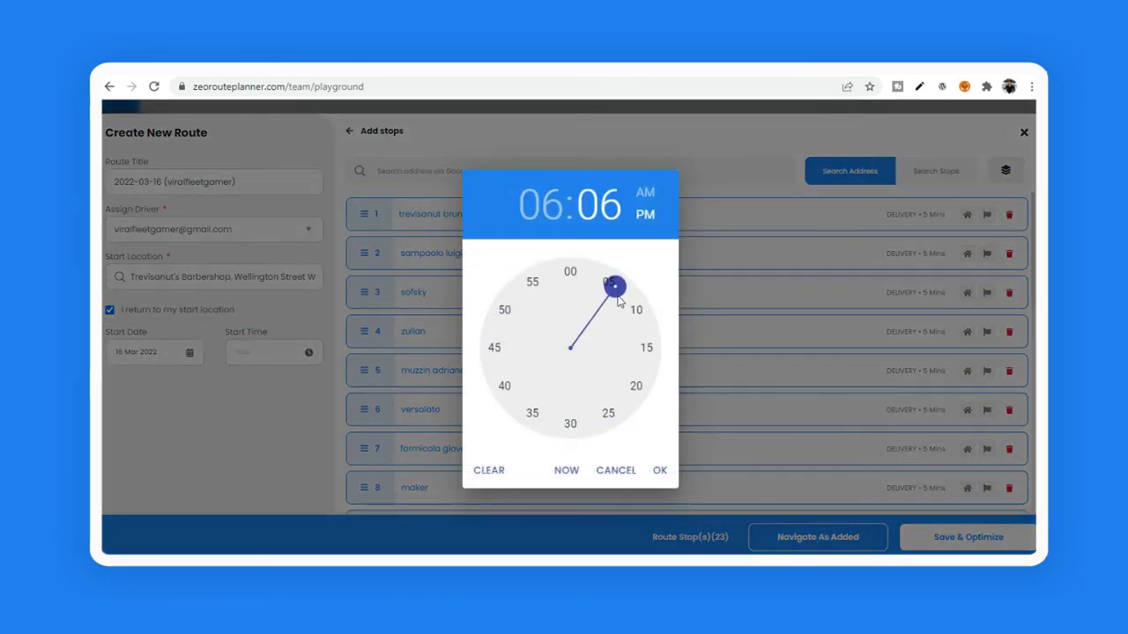
pyautogui.moveTo(614, 293); pyautogui.dragTo(575, 414)
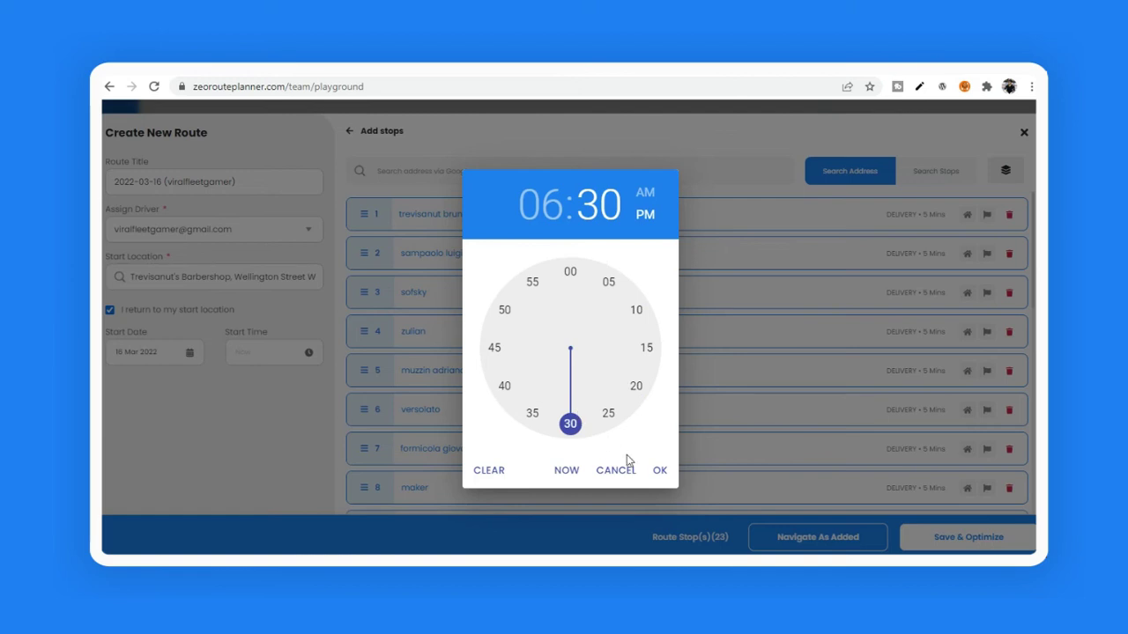
pyautogui.click(659, 472)
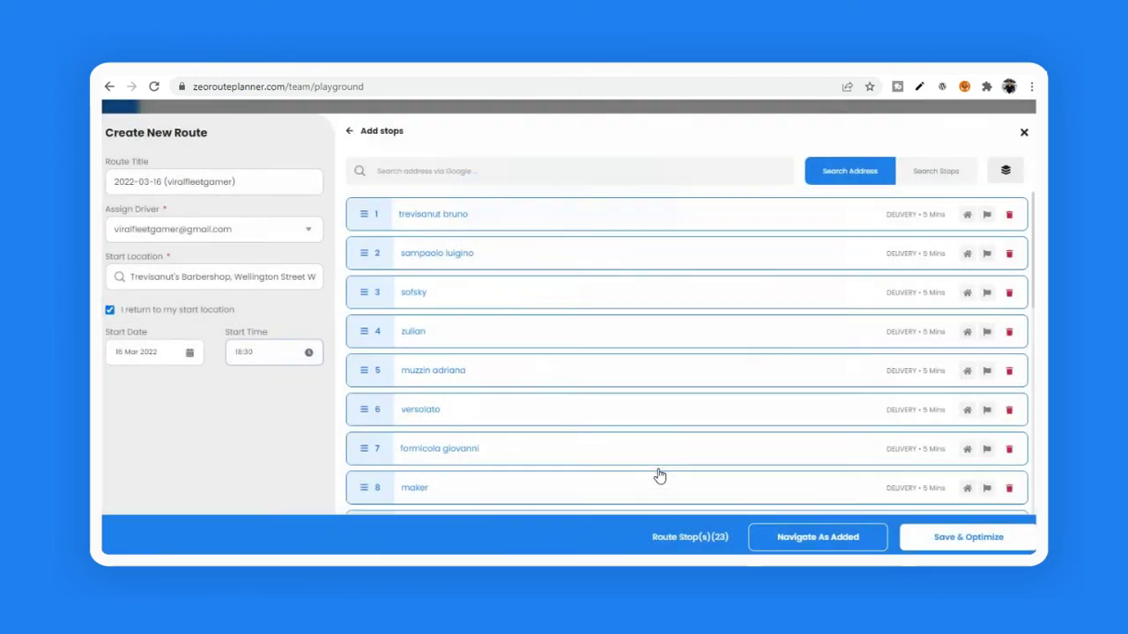
pyautogui.click(948, 543)
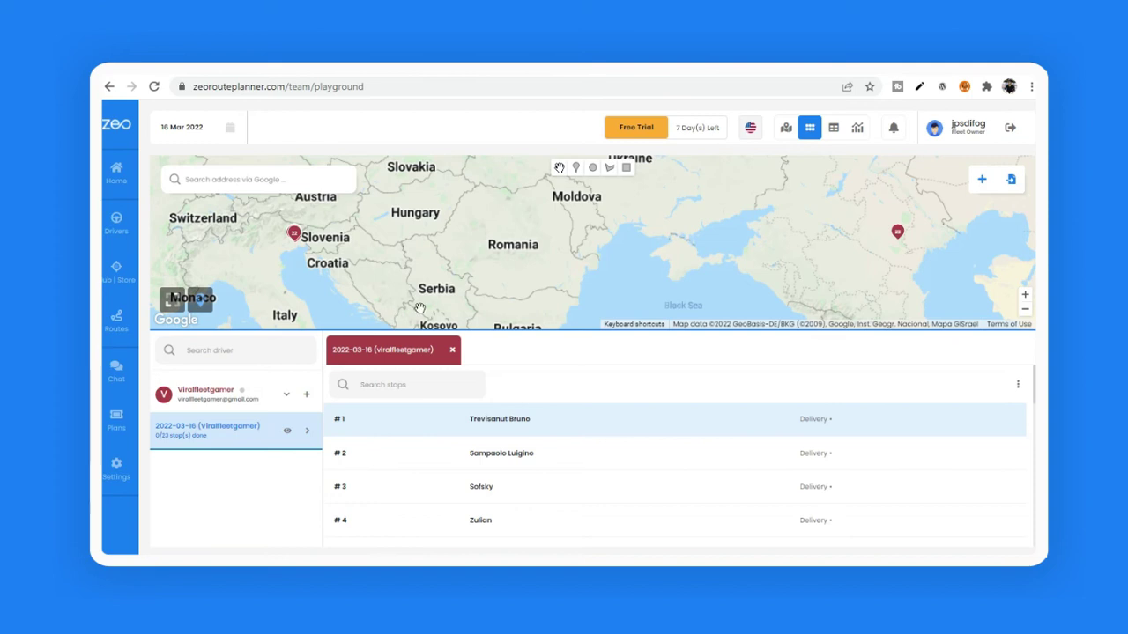
# Step: Zoom and pan the map to centre the route's numbered stops around San Vito al Tagliamento
pyautogui.scroll(3, 312, 257)
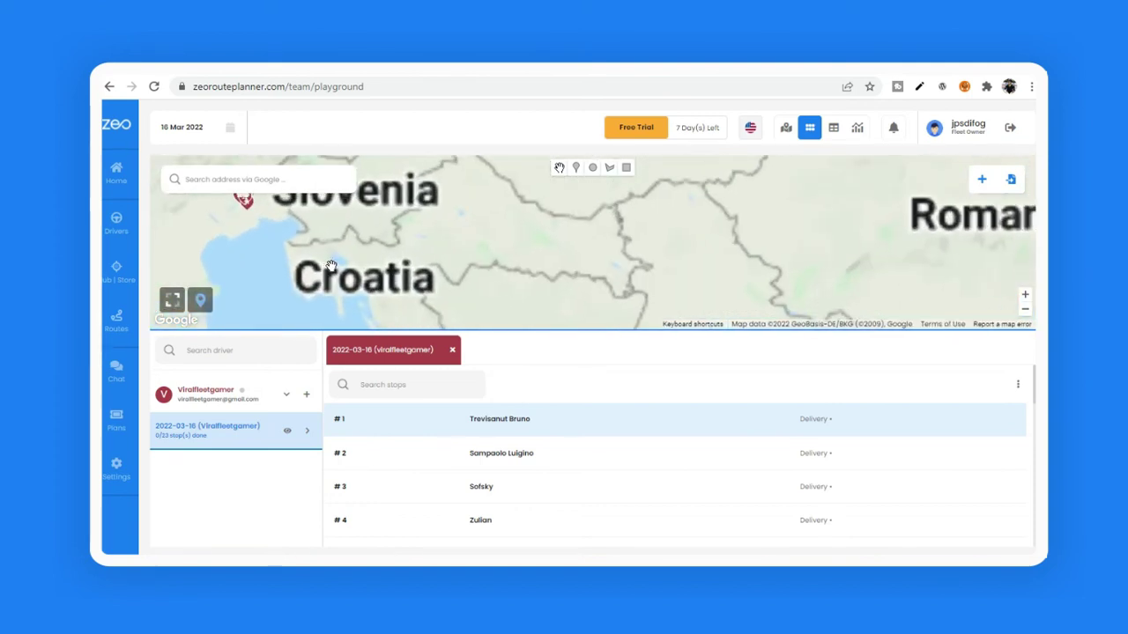
pyautogui.moveTo(341, 263); pyautogui.dragTo(492, 292)
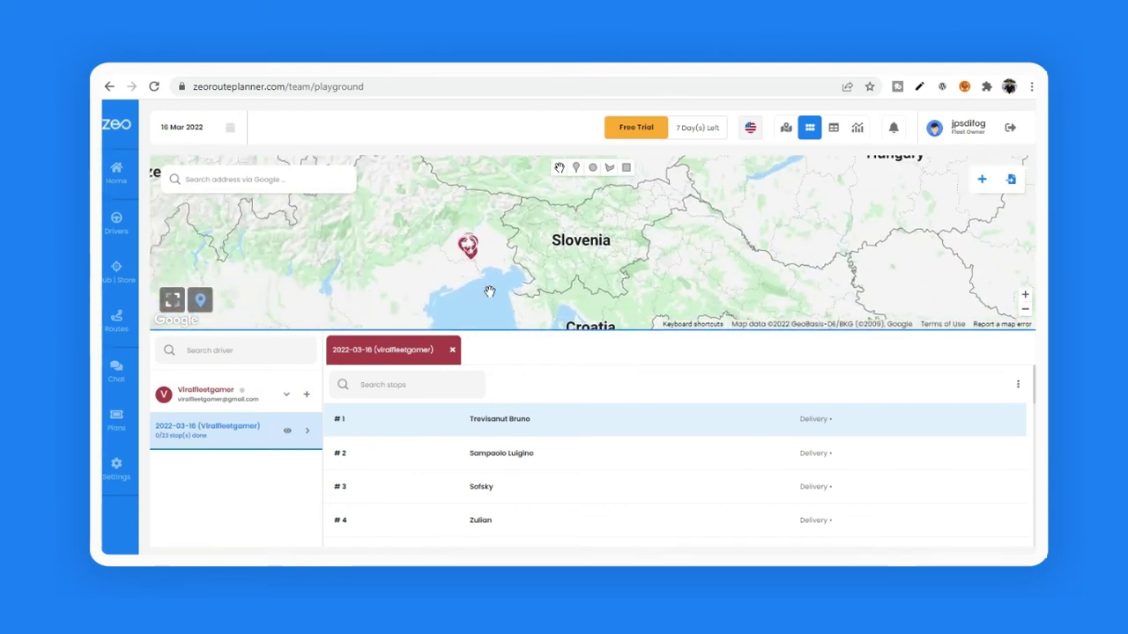
pyautogui.scroll(3, 469, 278)
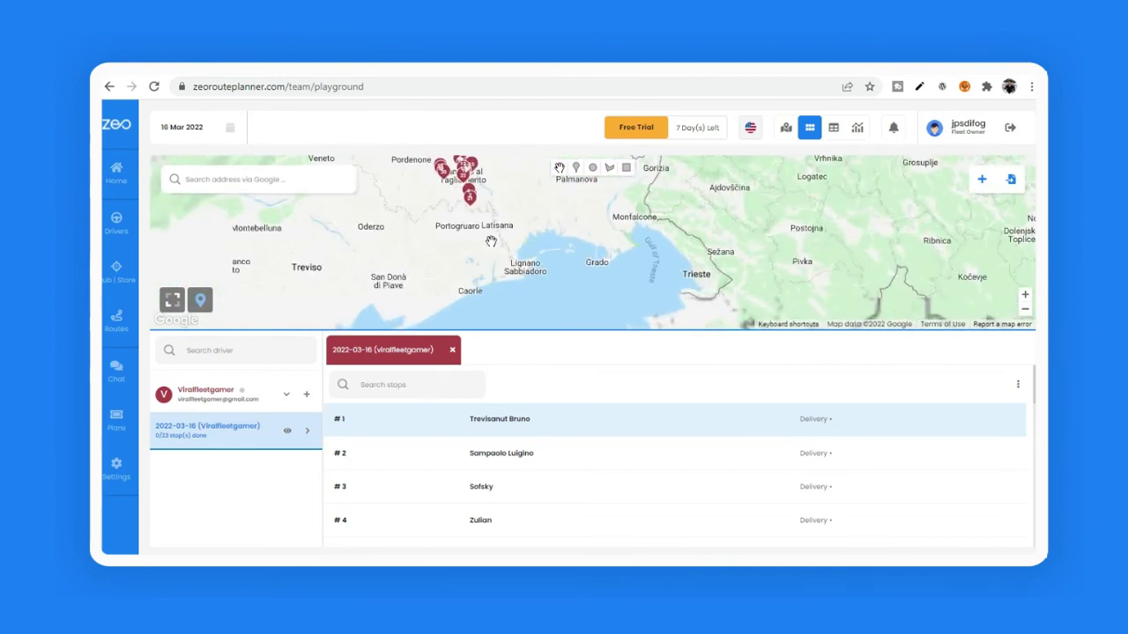
pyautogui.scroll(2, 502, 264)
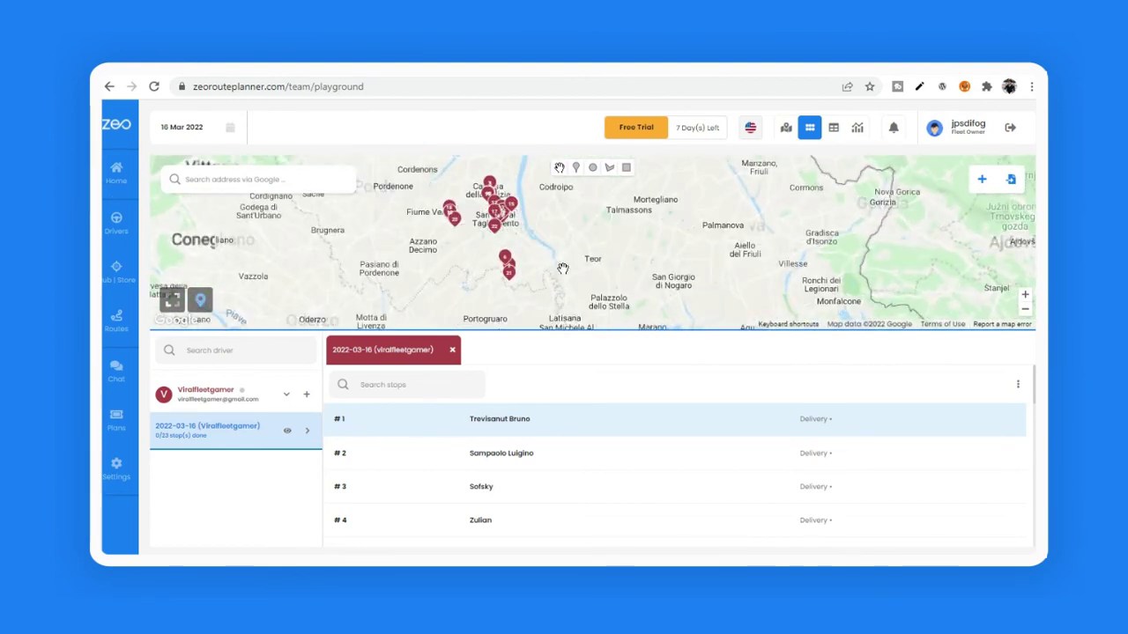
pyautogui.scroll(2, 540, 258)
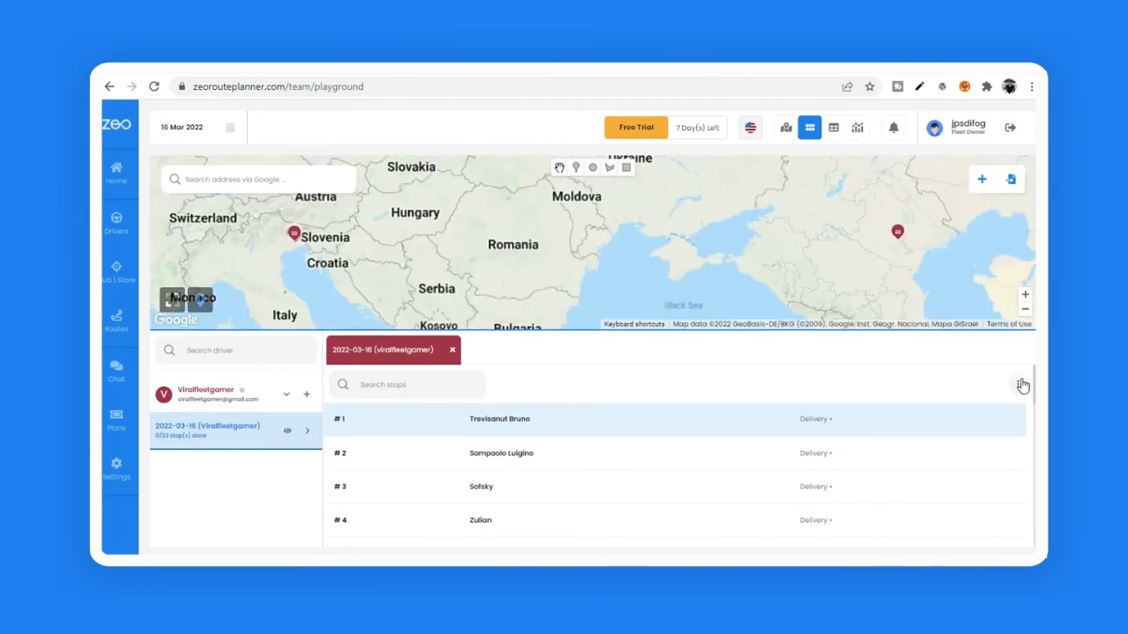
# Step: Look through the route's Download, Edit and Reassign options, closing each
pyautogui.click(1021, 384)
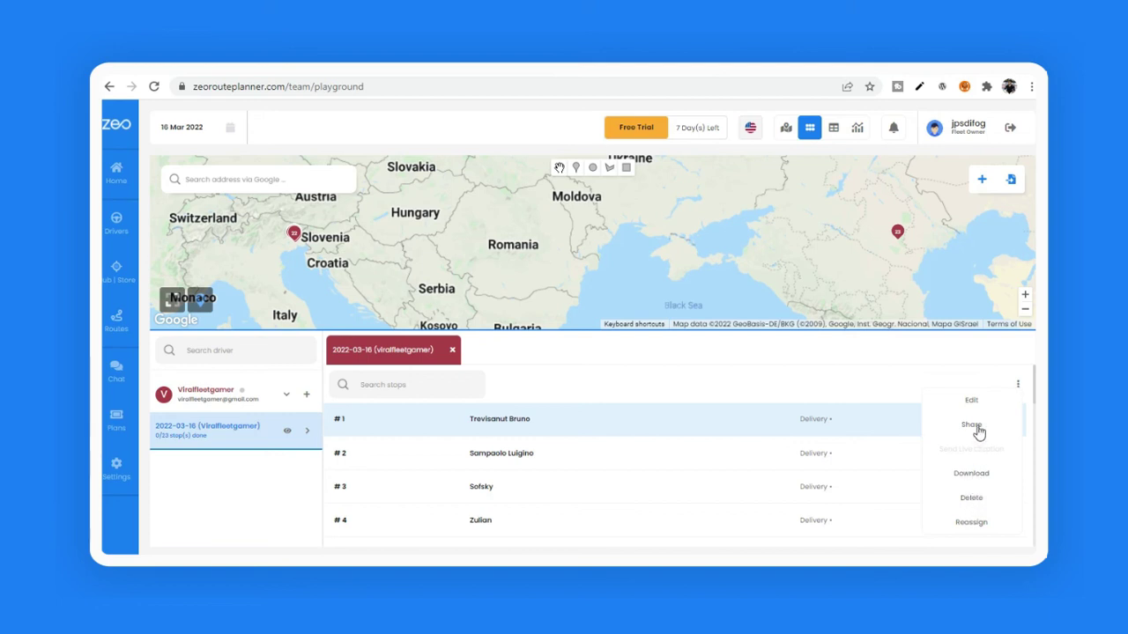
pyautogui.click(976, 474)
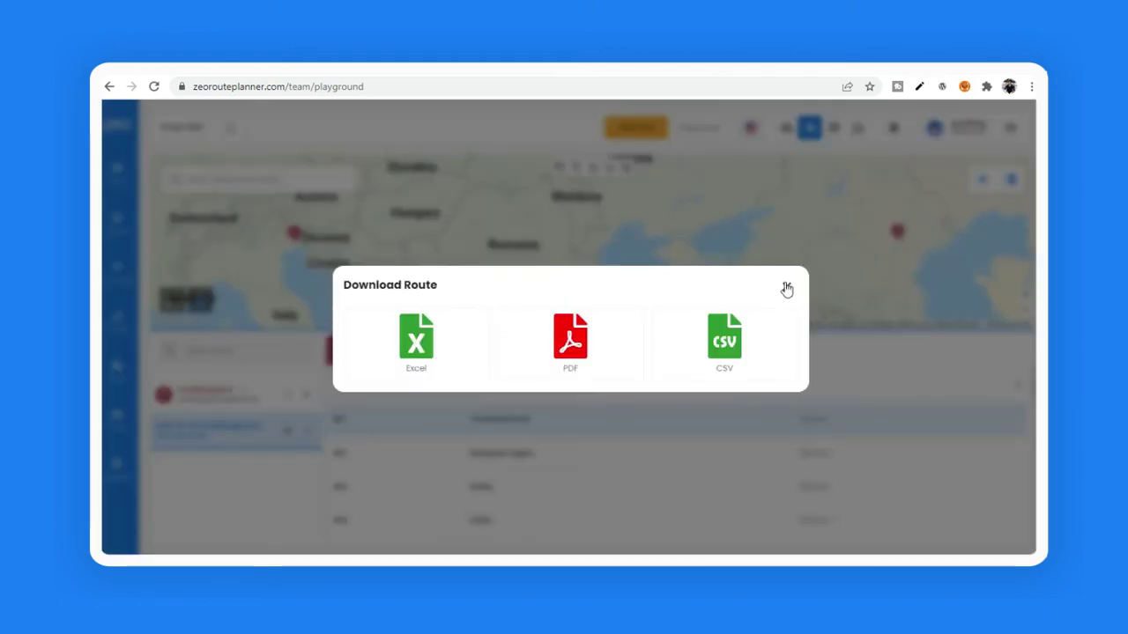
pyautogui.click(787, 288)
pyautogui.click(1018, 388)
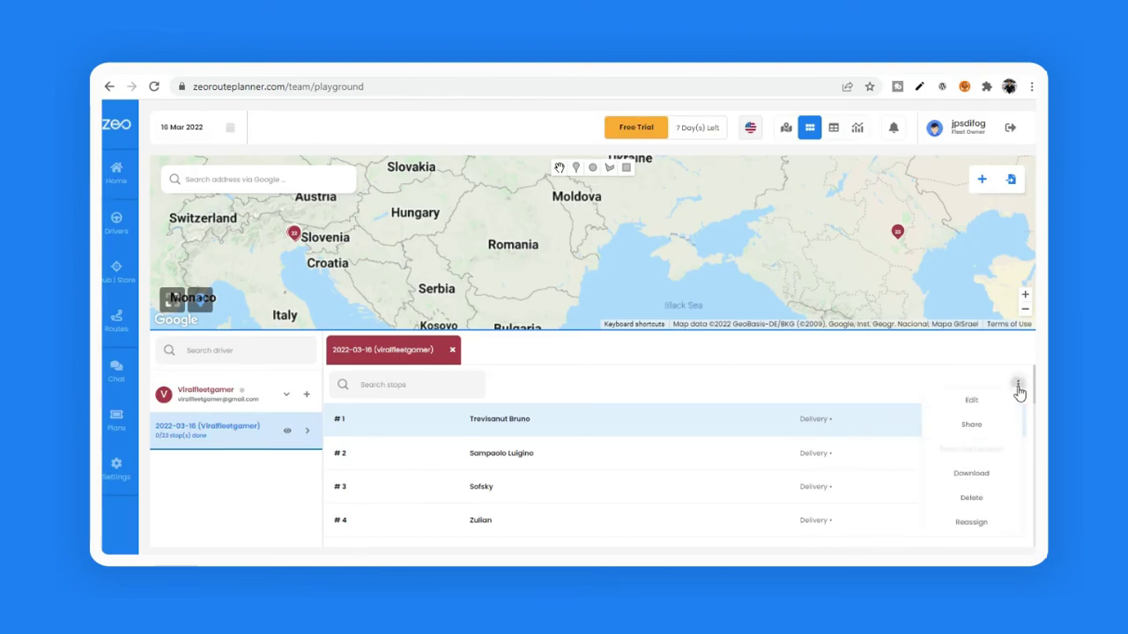
pyautogui.click(986, 406)
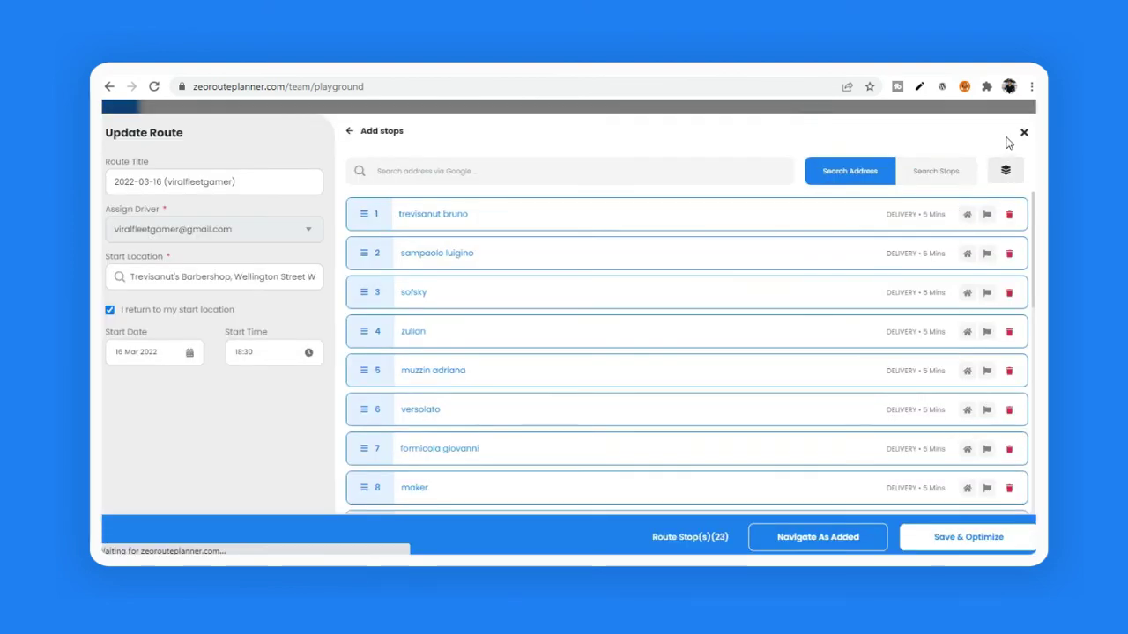
pyautogui.click(1022, 134)
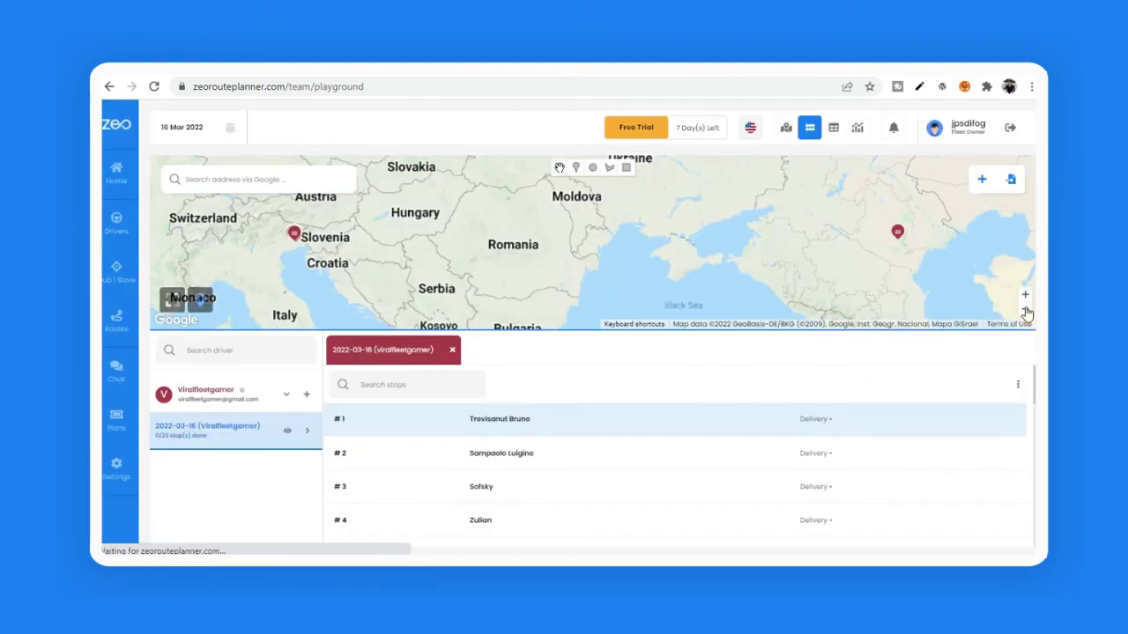
pyautogui.click(1017, 384)
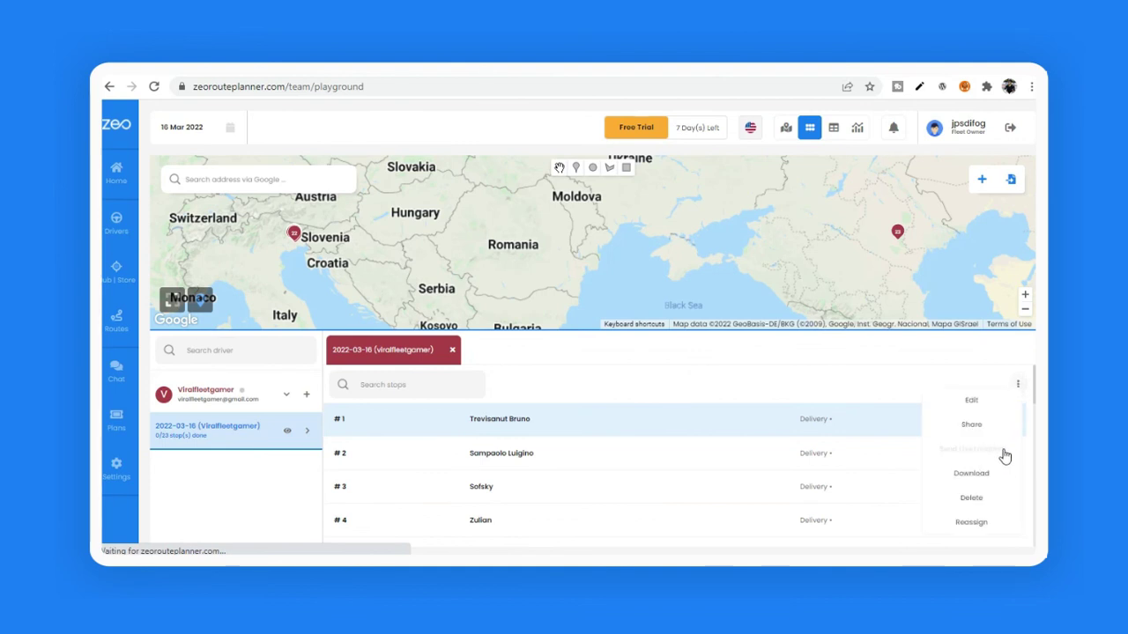
pyautogui.click(972, 523)
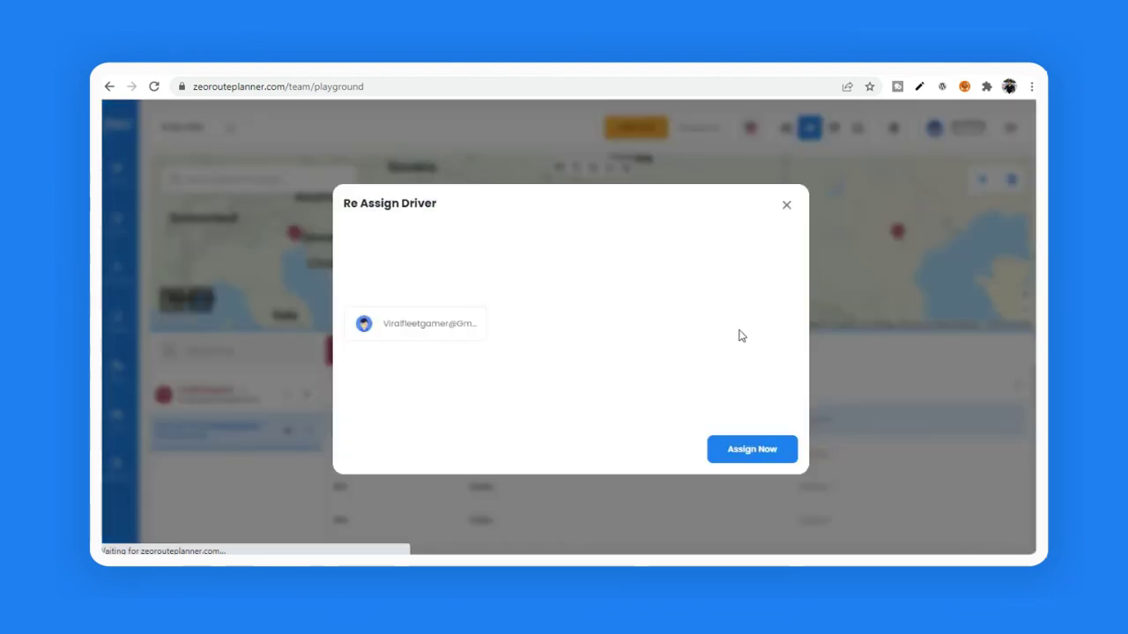
pyautogui.click(787, 208)
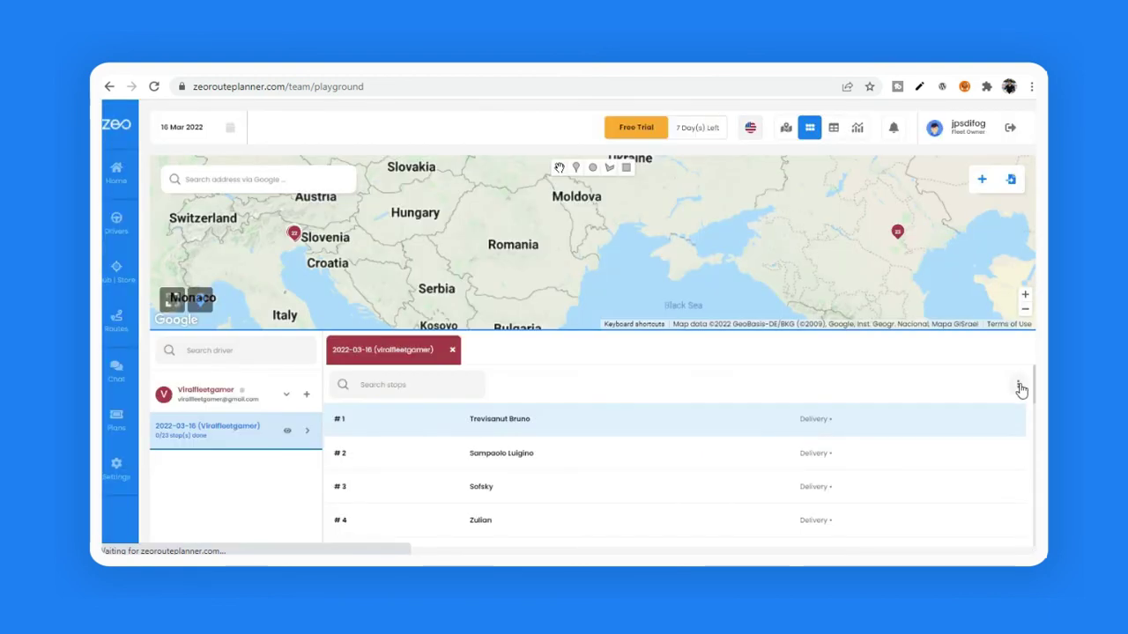
# Step: Delete the 2022-03-16 route permanently
pyautogui.click(1017, 384)
pyautogui.click(972, 498)
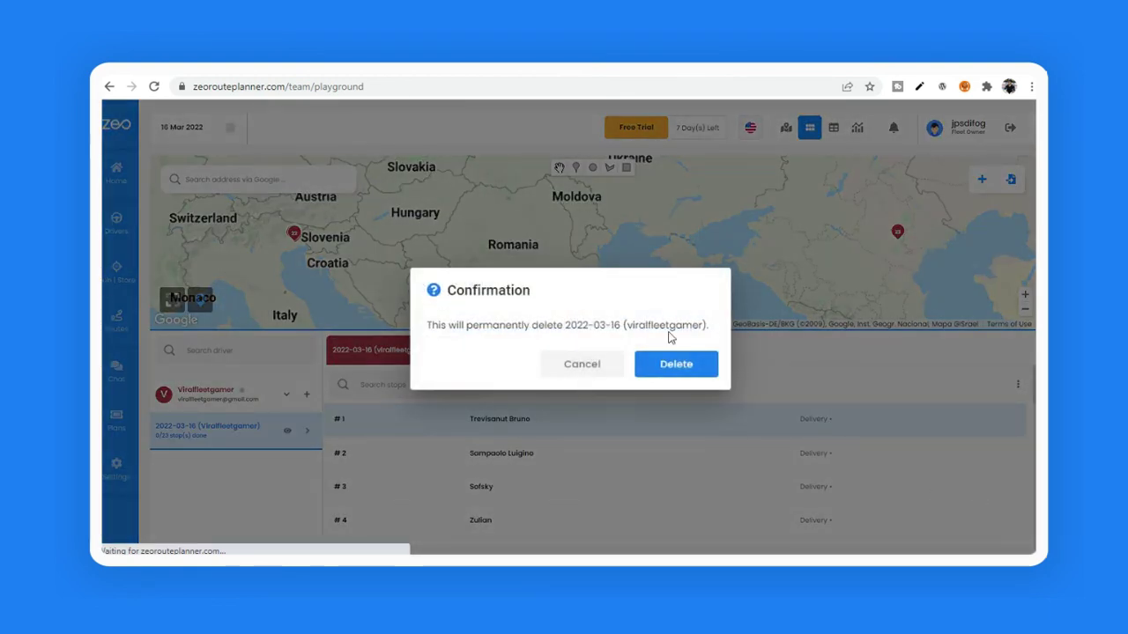
pyautogui.click(652, 367)
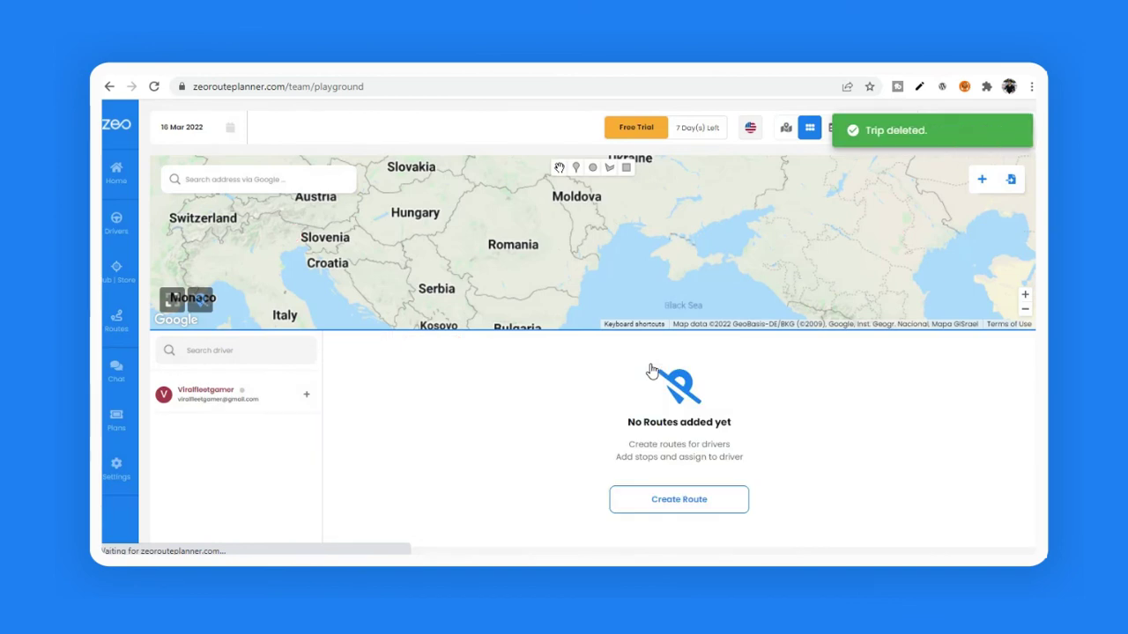